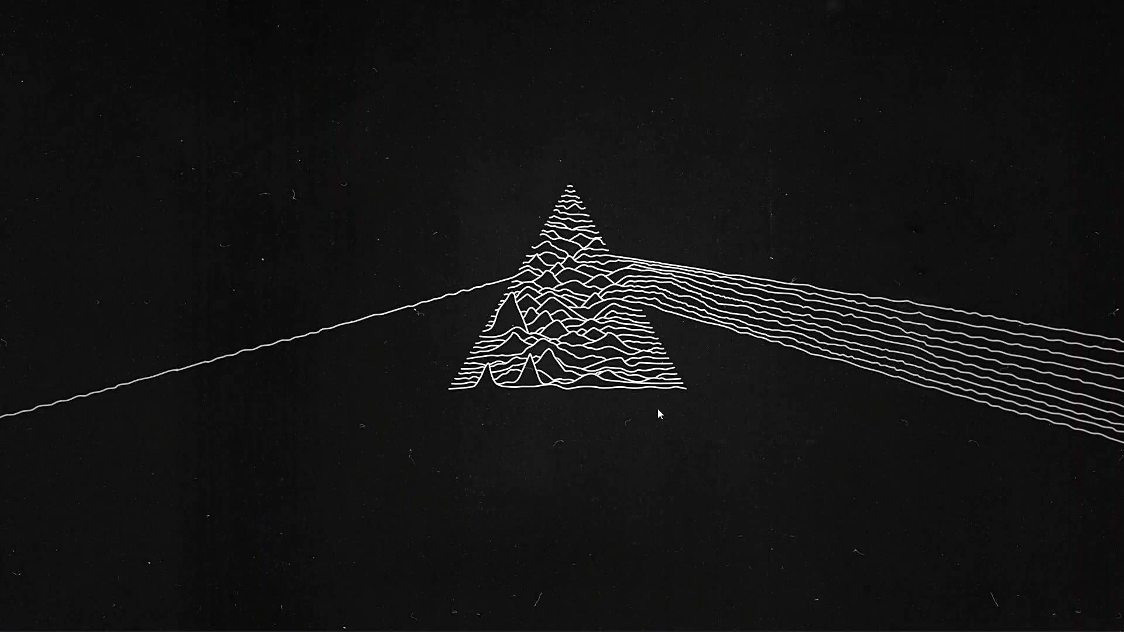
Step: Bring Photoshop forward and create a 3500×2500 px, 72 ppi document with a white background
{"action": "left_click", "coordinate": [360, 626]}
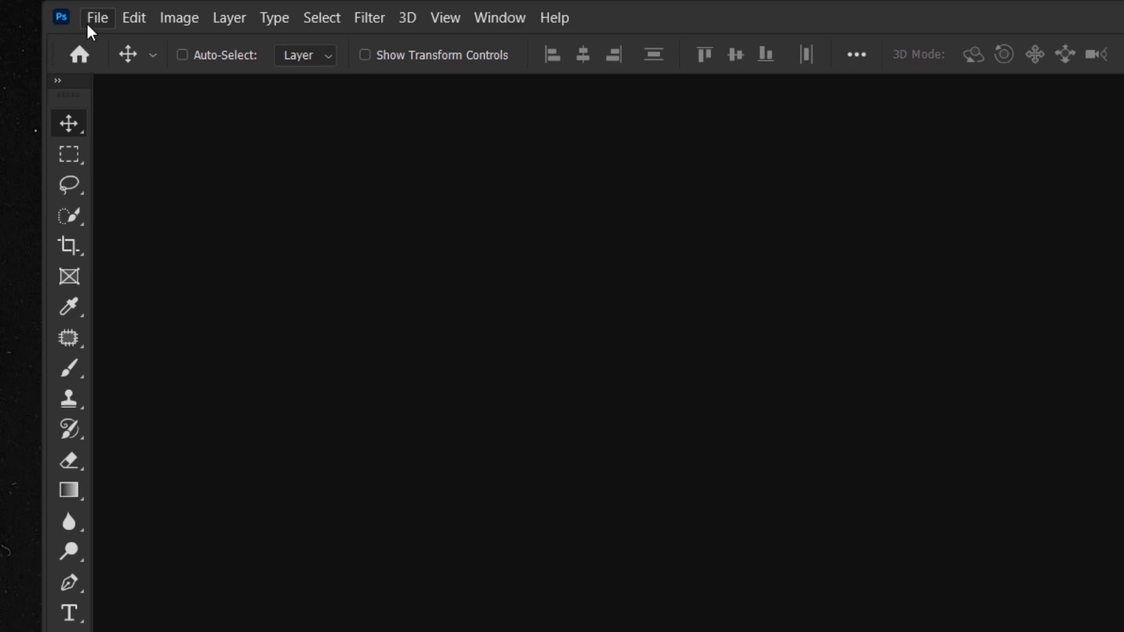
{"action": "left_click", "coordinate": [89, 18]}
{"action": "left_click", "coordinate": [93, 38]}
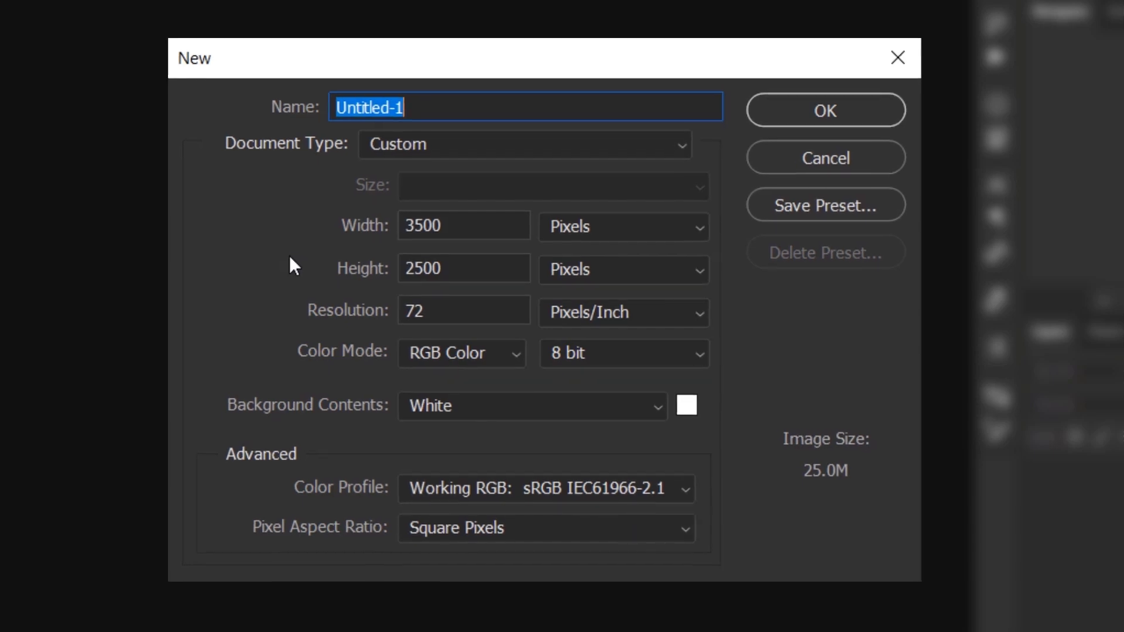
{"action": "left_click", "coordinate": [826, 96]}
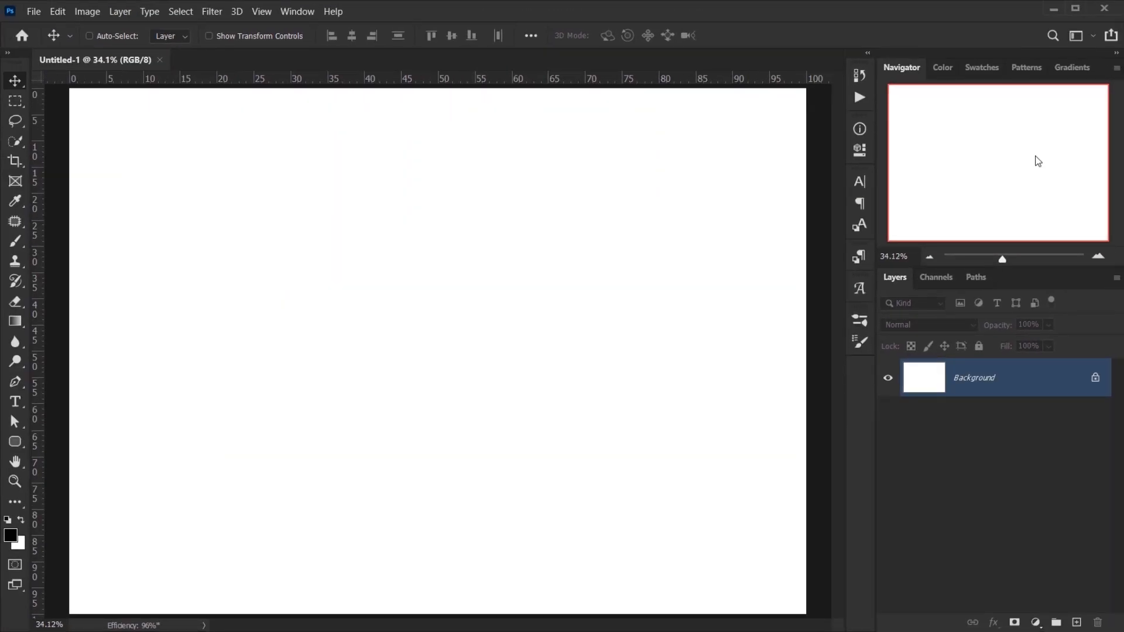
Step: Add a Solid Color fill layer in dark grey #1a1a1a (Brightness 10)
{"action": "left_click", "coordinate": [1036, 622]}
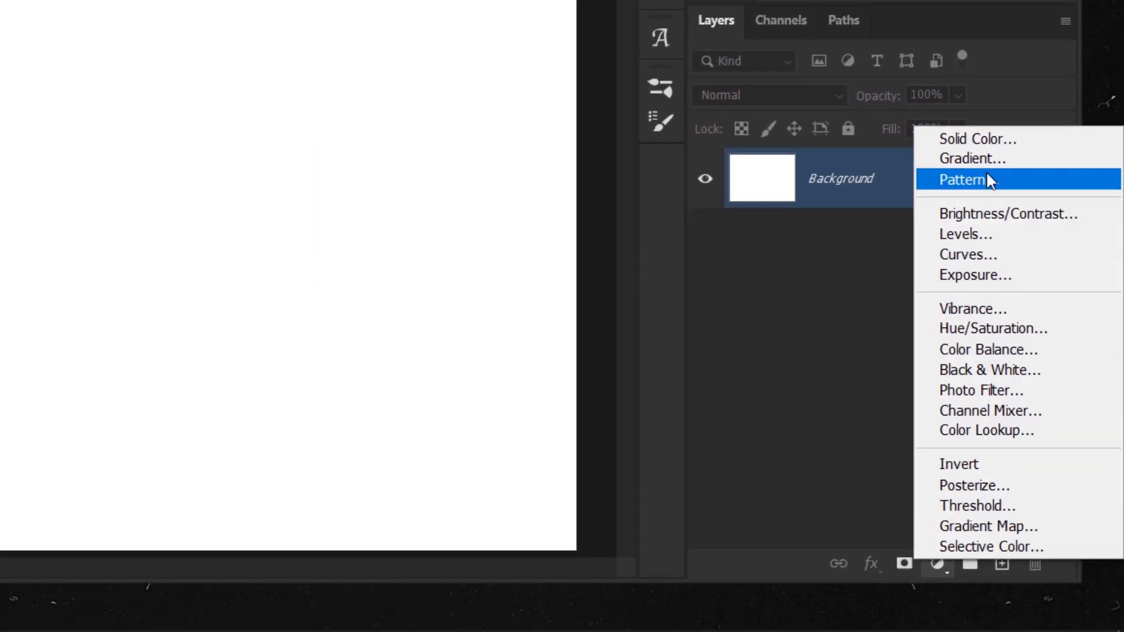
{"action": "left_click", "coordinate": [978, 139]}
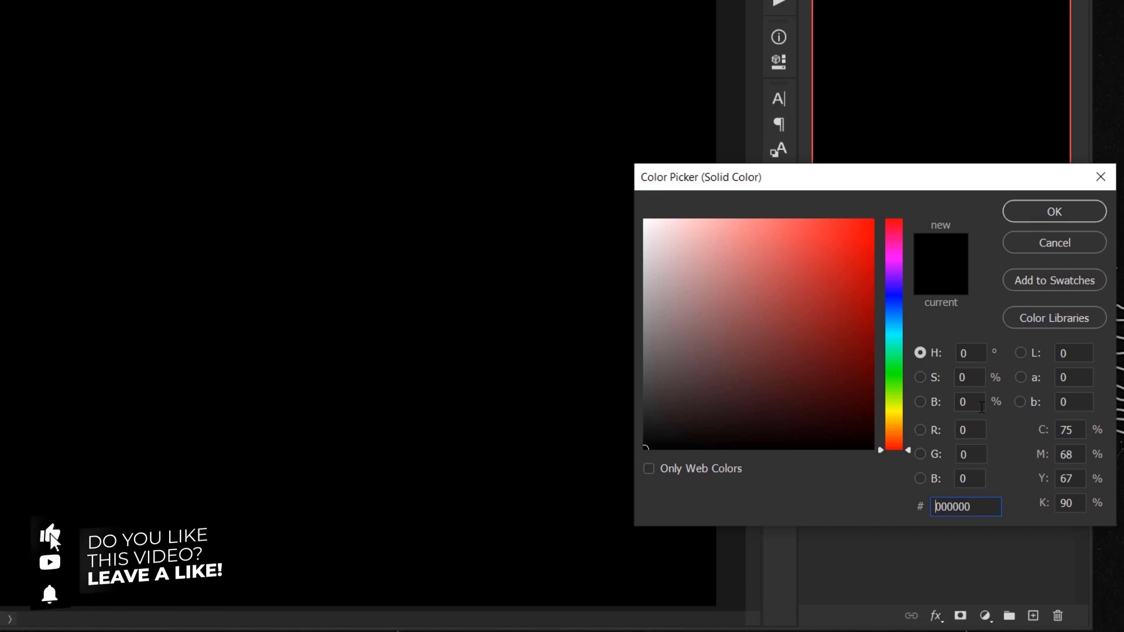
{"action": "left_click", "coordinate": [970, 401]}
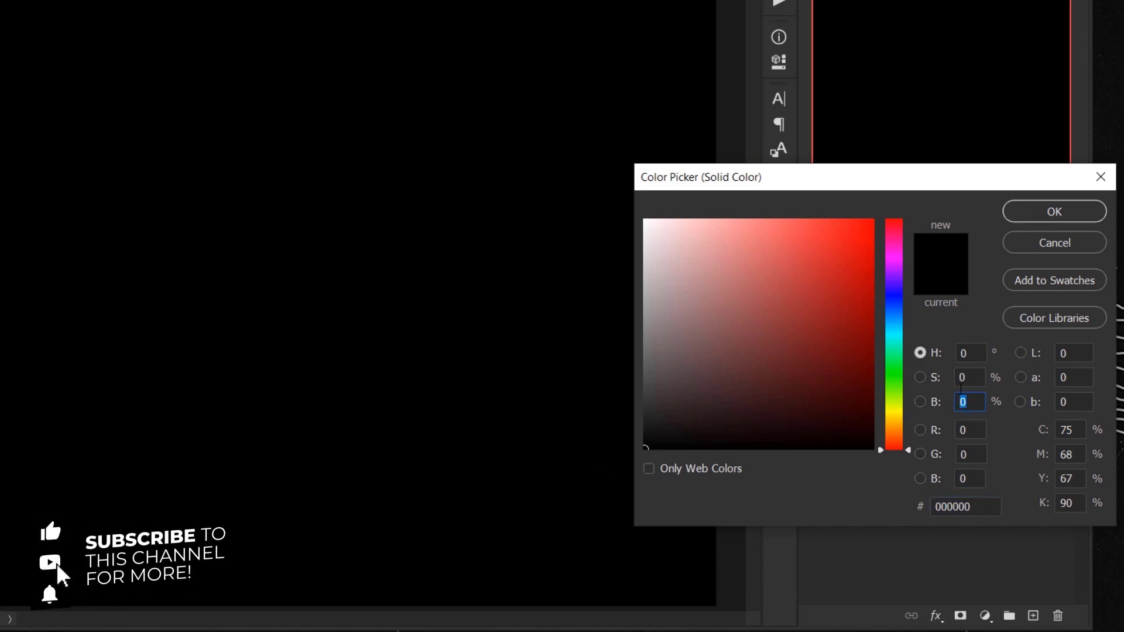
{"action": "type", "text": "10"}
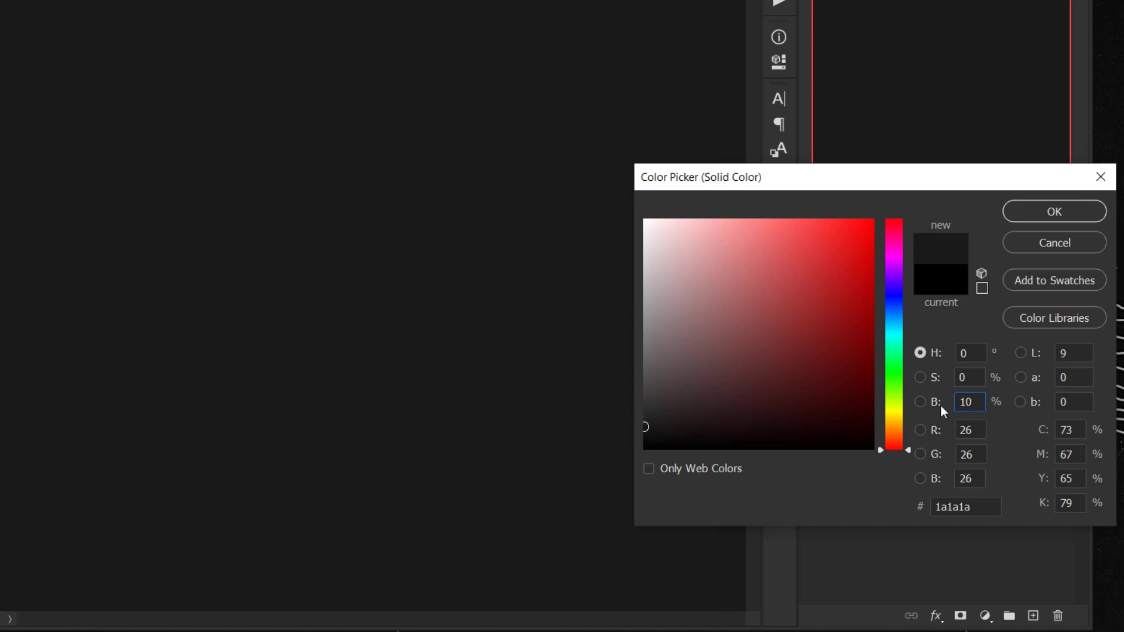
{"action": "left_click", "coordinate": [1041, 218]}
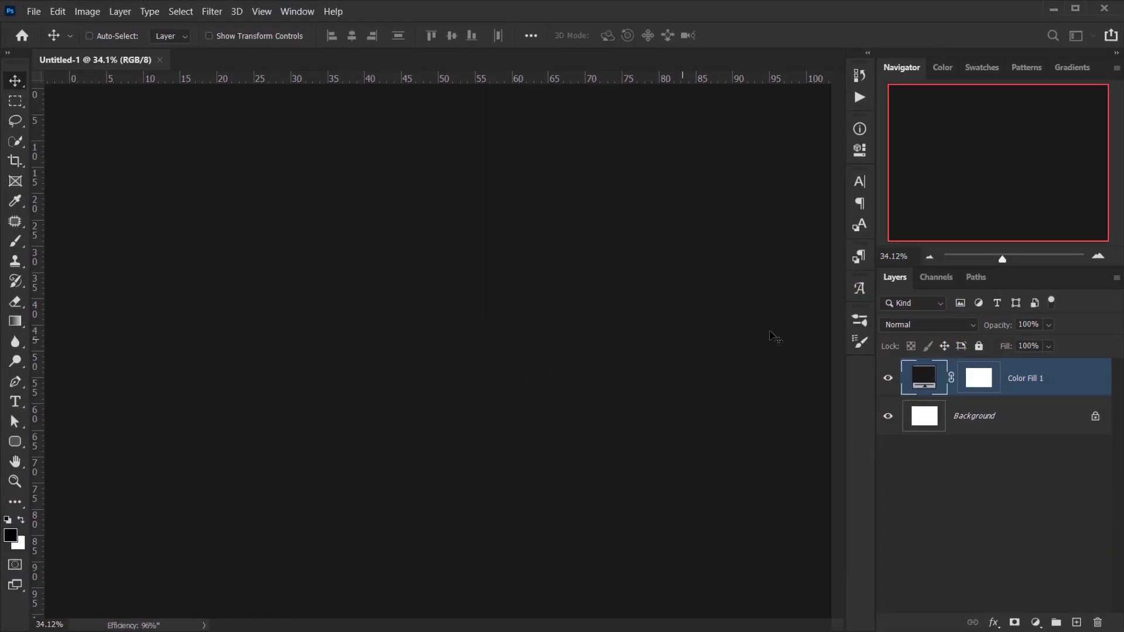
Step: Set the pasteboard around the canvas to Light Gray
{"action": "scroll", "coordinate": [572, 309], "scroll_direction": "down", "scroll_amount": 2}
{"action": "scroll", "coordinate": [768, 218], "scroll_direction": "up", "scroll_amount": 1}
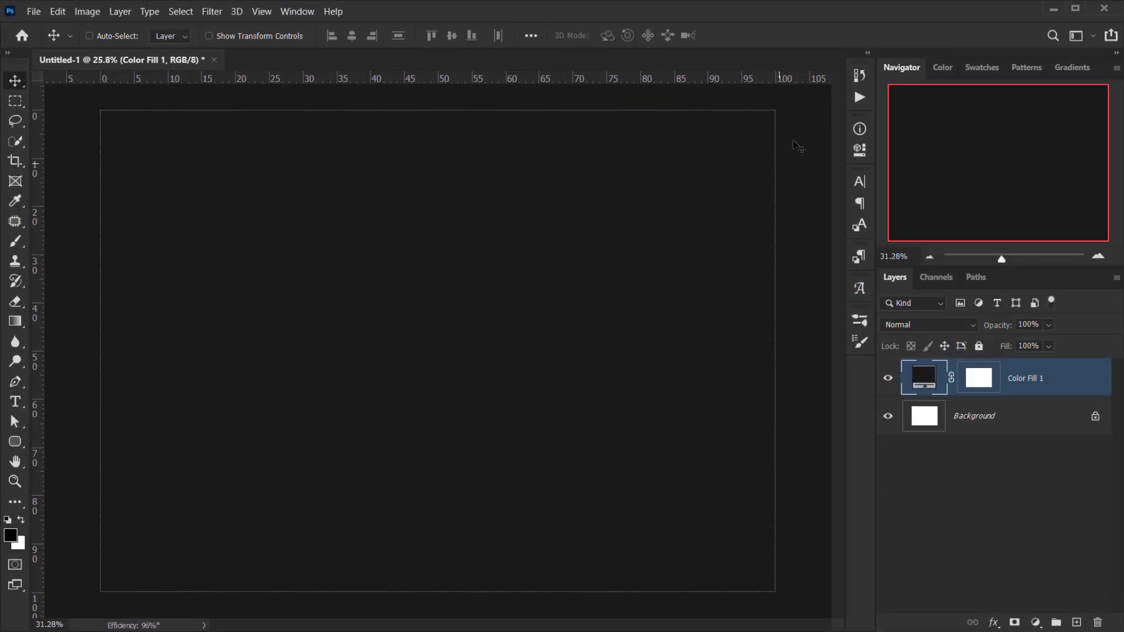
{"action": "right_click", "coordinate": [806, 112]}
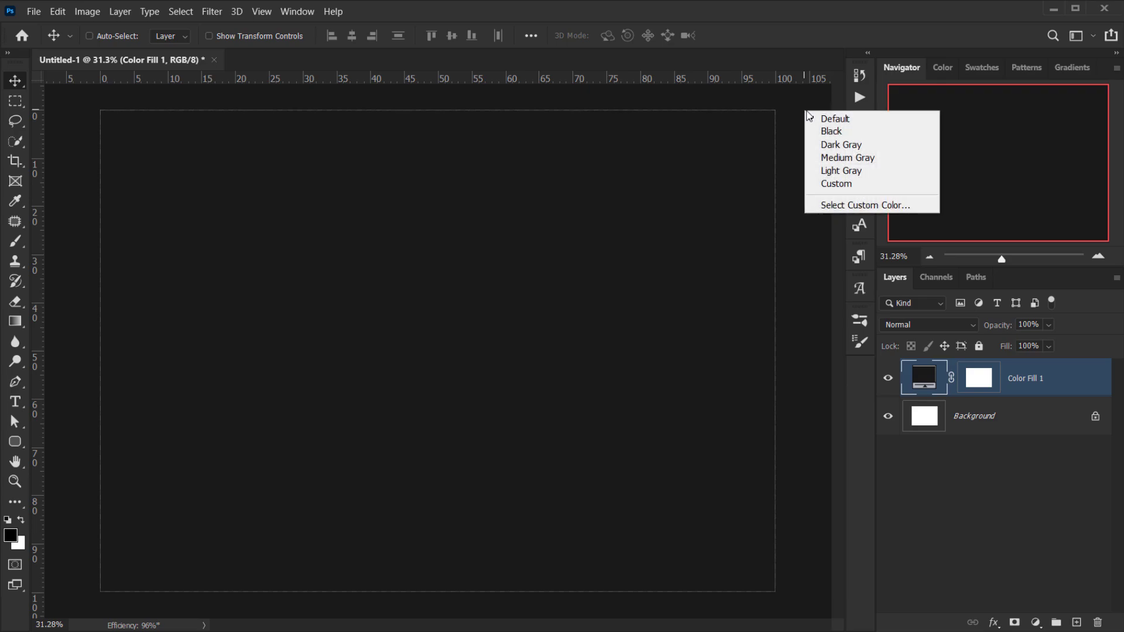
{"action": "left_click", "coordinate": [871, 173]}
Step: Delete the white Background layer, leaving Color Fill 1 as the only layer
{"action": "scroll", "coordinate": [788, 223], "scroll_direction": "down", "scroll_amount": 1}
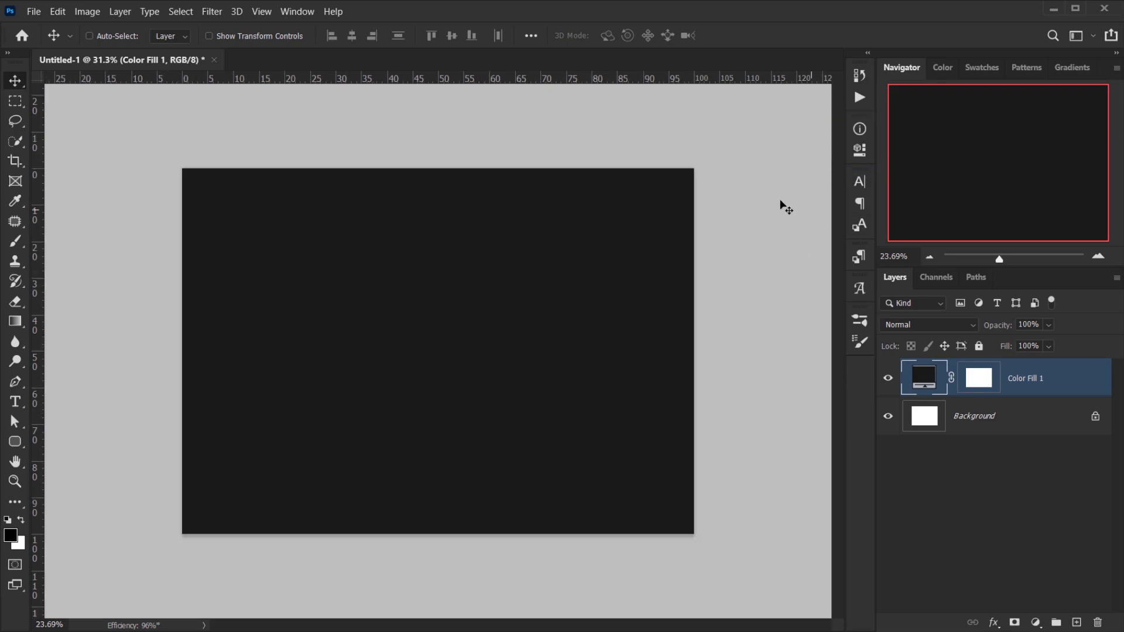
{"action": "right_click", "coordinate": [761, 121]}
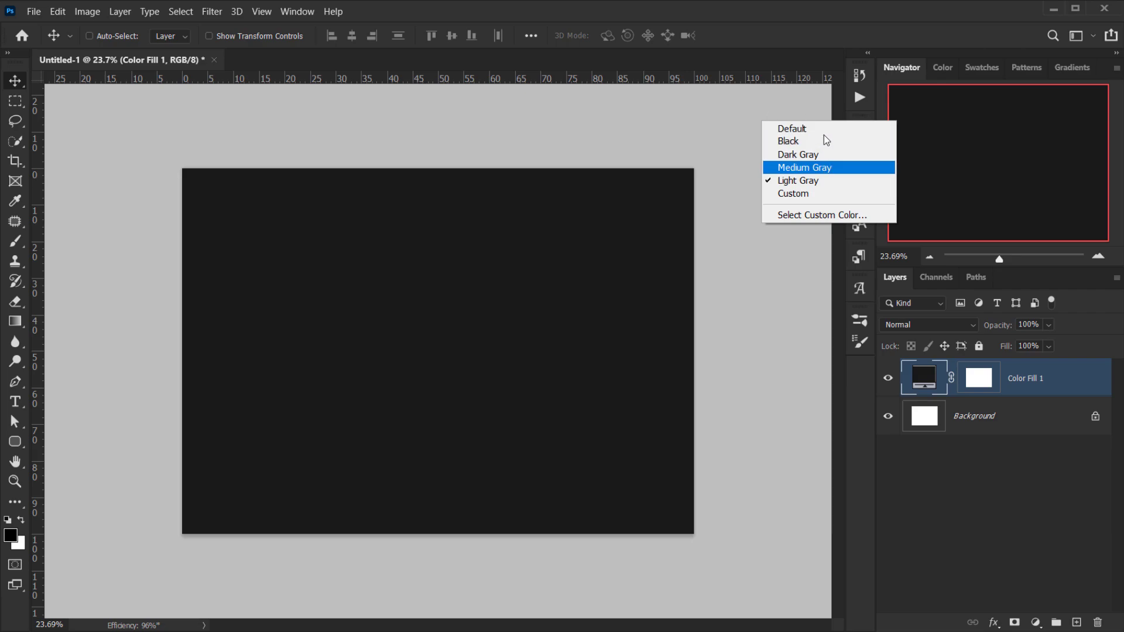
{"action": "scroll", "coordinate": [775, 319], "scroll_direction": "up", "scroll_amount": 1}
{"action": "left_click_drag", "start_coordinate": [998, 428], "coordinate": [1098, 622]}
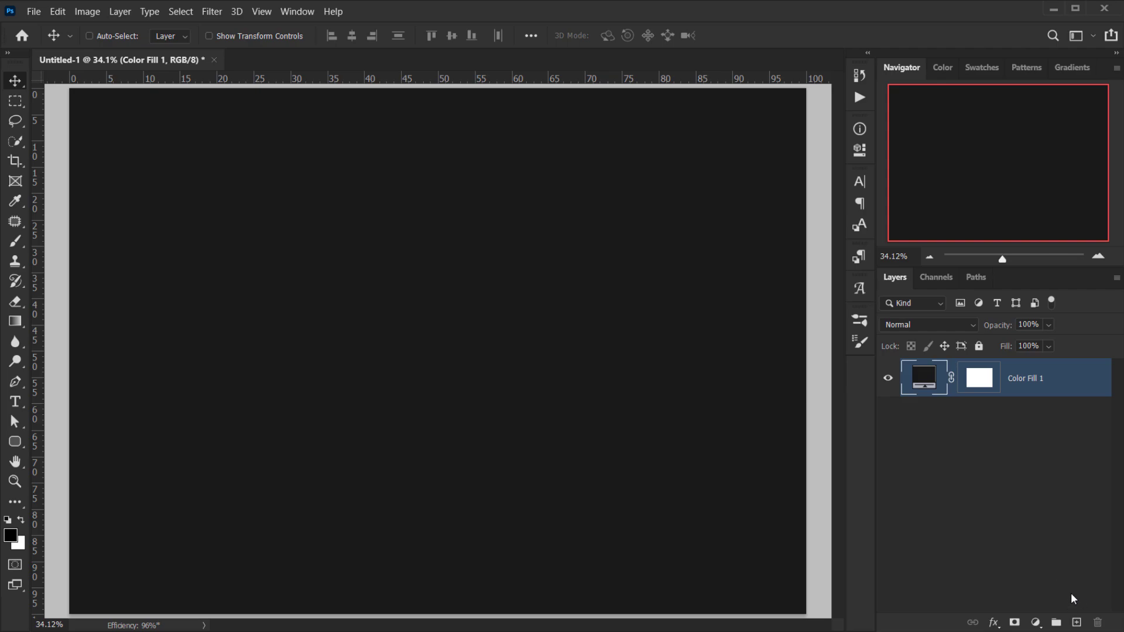
Step: Add a new empty layer and name it Text
{"action": "left_click", "coordinate": [1077, 623]}
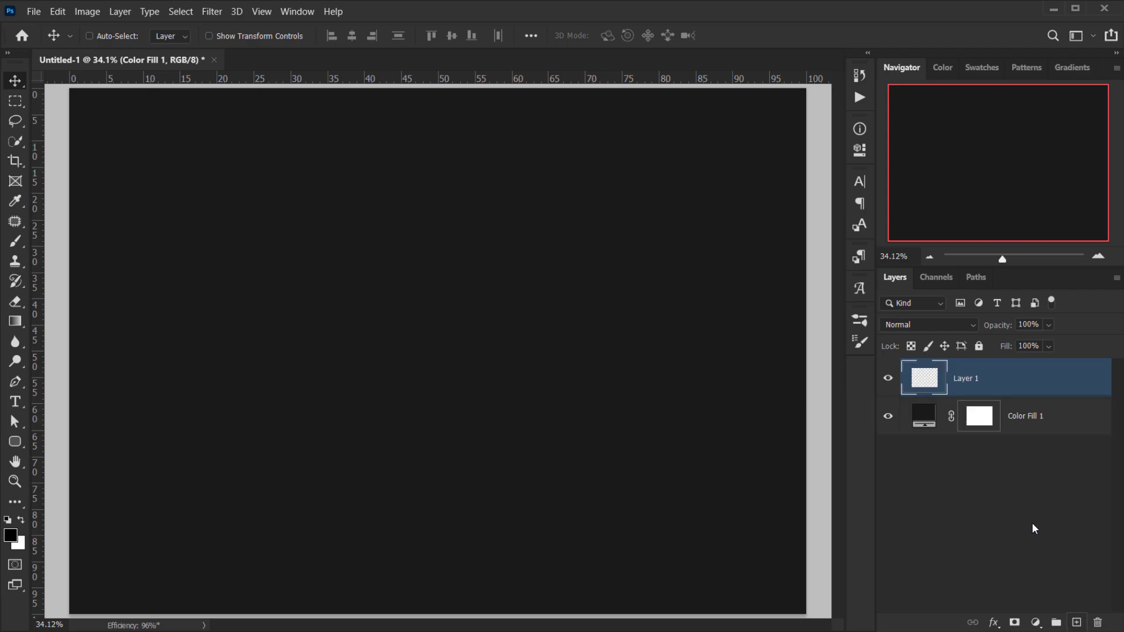
{"action": "double_click", "coordinate": [975, 379]}
{"action": "key", "text": "Return"}
Step: Convert the Text layer to a smart object and open its contents as Text.psb
{"action": "right_click", "coordinate": [1028, 384]}
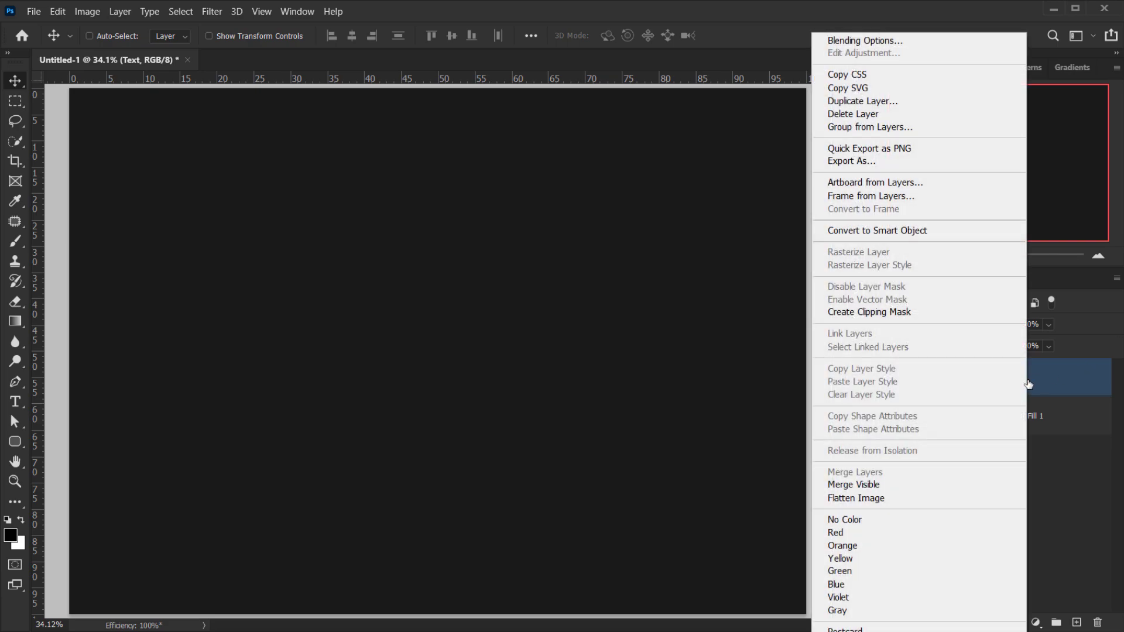
{"action": "left_click", "coordinate": [867, 231]}
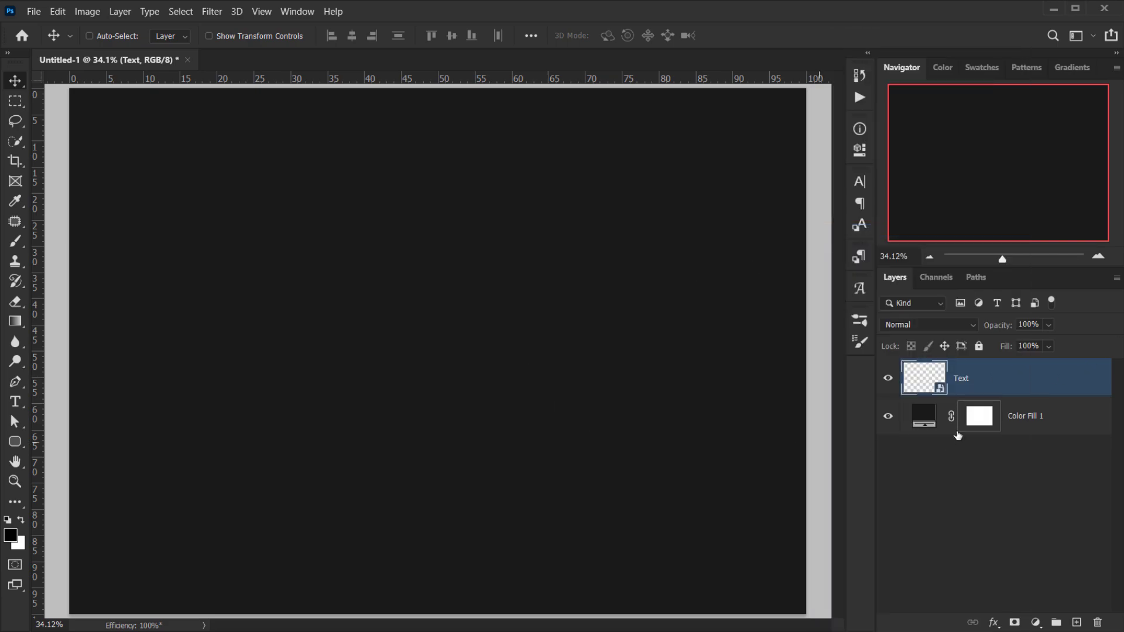
{"action": "right_click", "coordinate": [985, 382]}
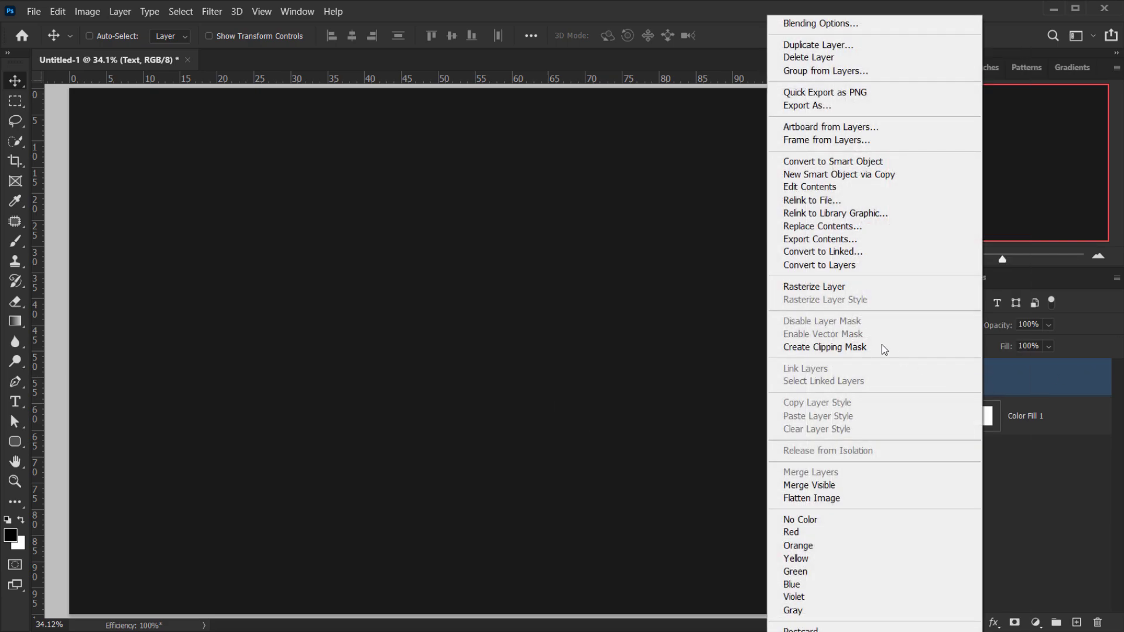
{"action": "left_click", "coordinate": [822, 184]}
{"action": "scroll", "coordinate": [352, 257], "scroll_direction": "down", "scroll_amount": 1}
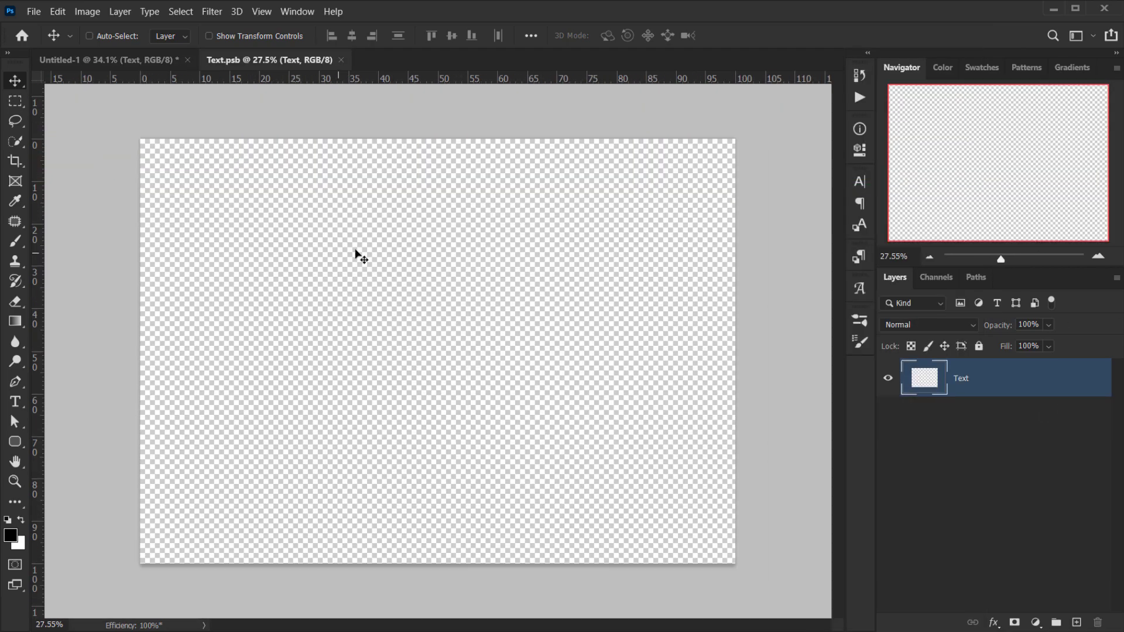
Step: Type LETSPS with the Horizontal Type tool and move it toward the canvas centre
{"action": "left_click_drag", "start_coordinate": [15, 402], "coordinate": [70, 397]}
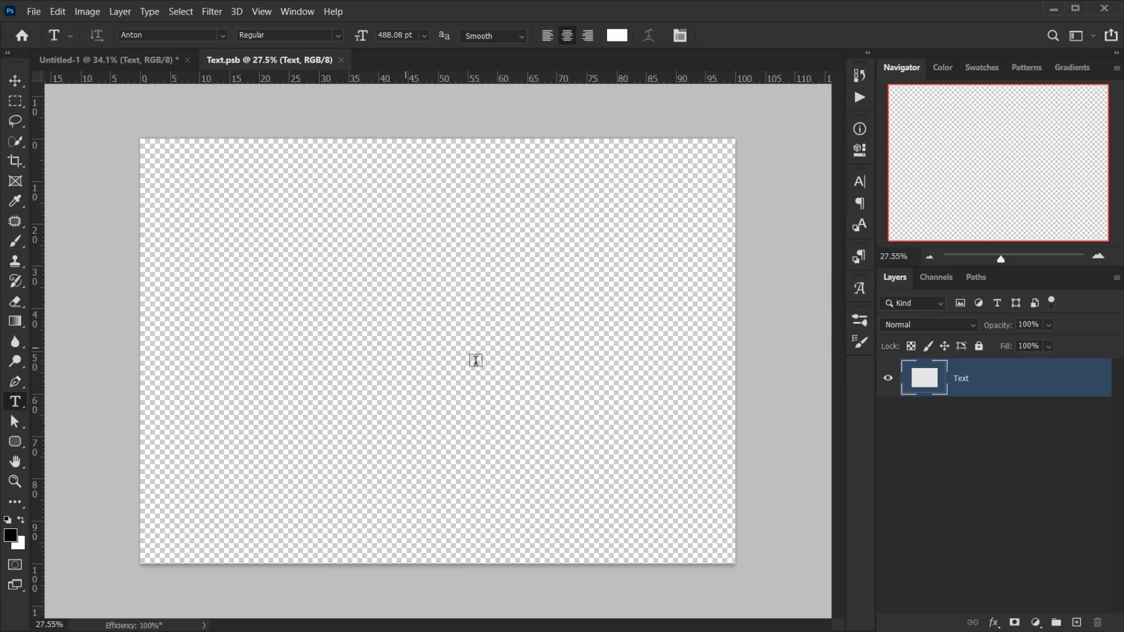
{"action": "left_click", "coordinate": [475, 360]}
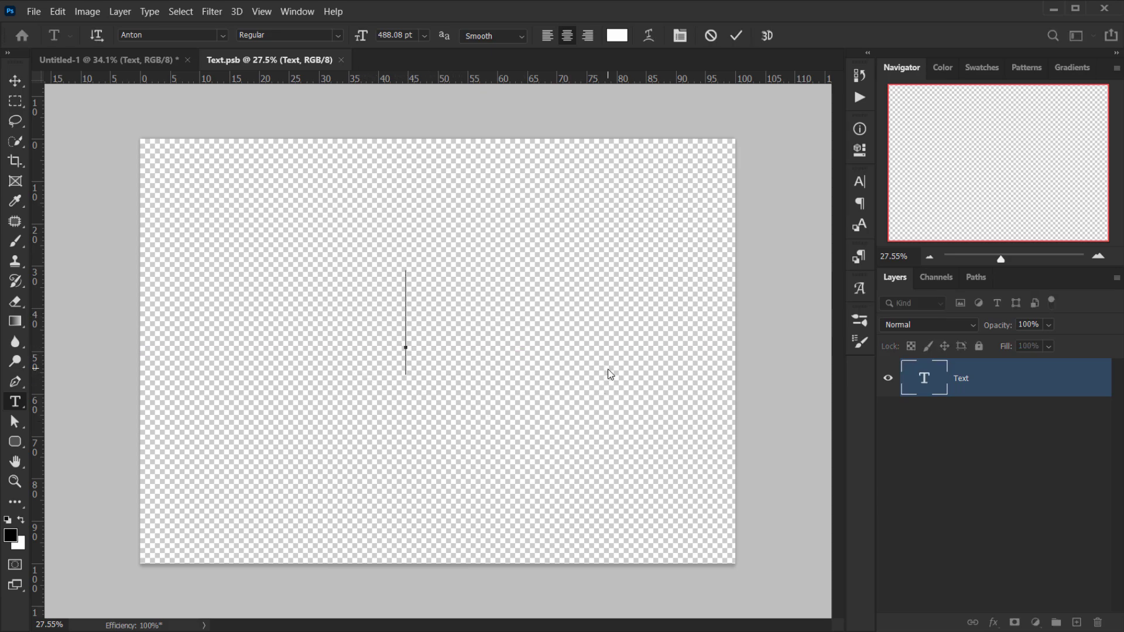
{"action": "type", "text": "LETS"}
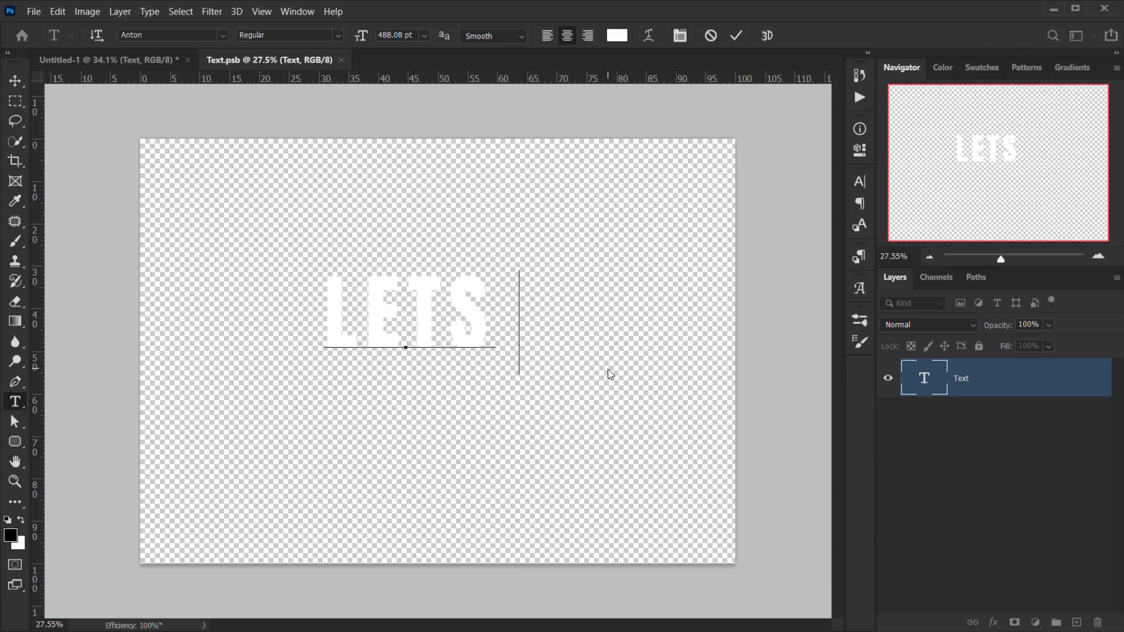
{"action": "key", "text": "BackSpace"}
{"action": "type", "text": "PS"}
{"action": "left_click", "coordinate": [16, 81]}
{"action": "left_click_drag", "start_coordinate": [394, 296], "coordinate": [425, 339]}
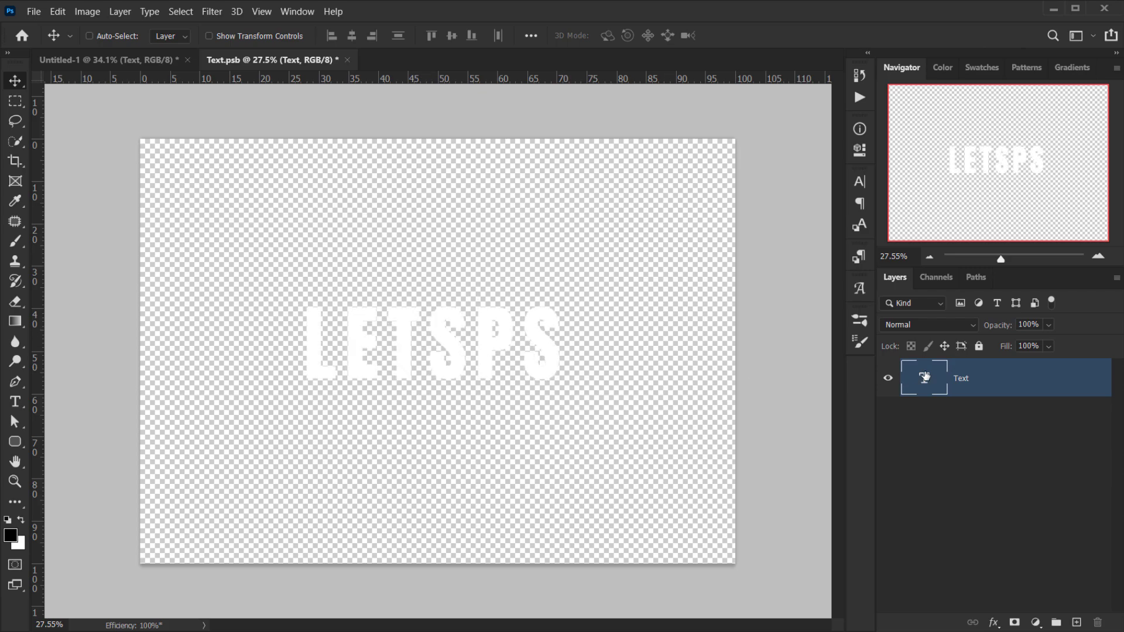
Step: Enlarge the whole LETSPS text to 738 pt
{"action": "double_click", "coordinate": [924, 378]}
{"action": "left_click", "coordinate": [409, 36]}
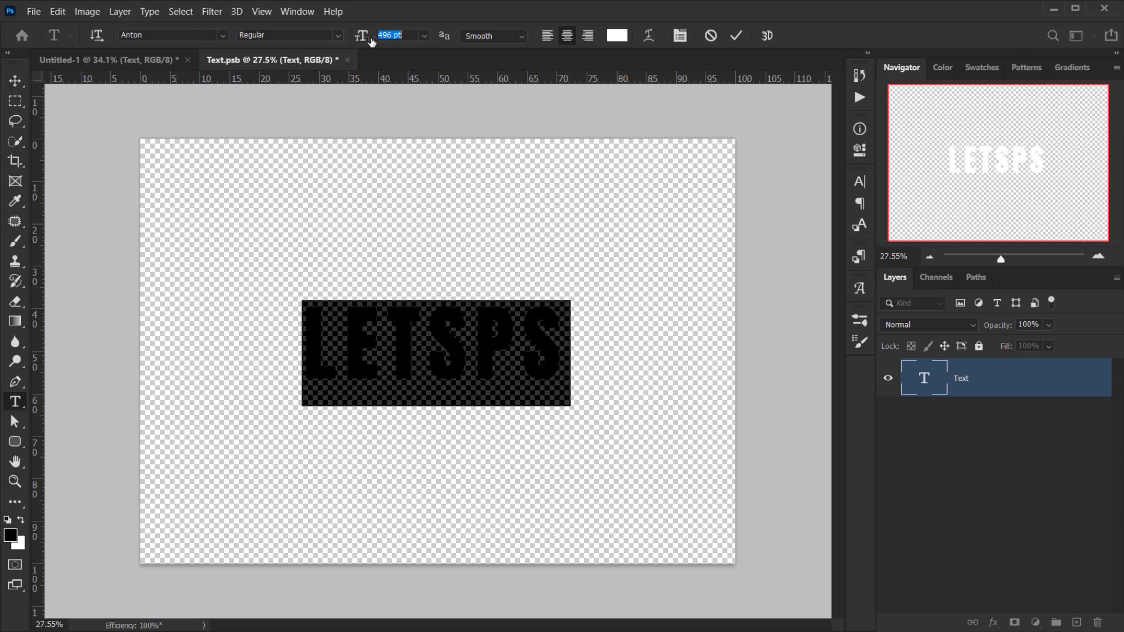
{"action": "left_click_drag", "start_coordinate": [421, 40], "coordinate": [499, 41]}
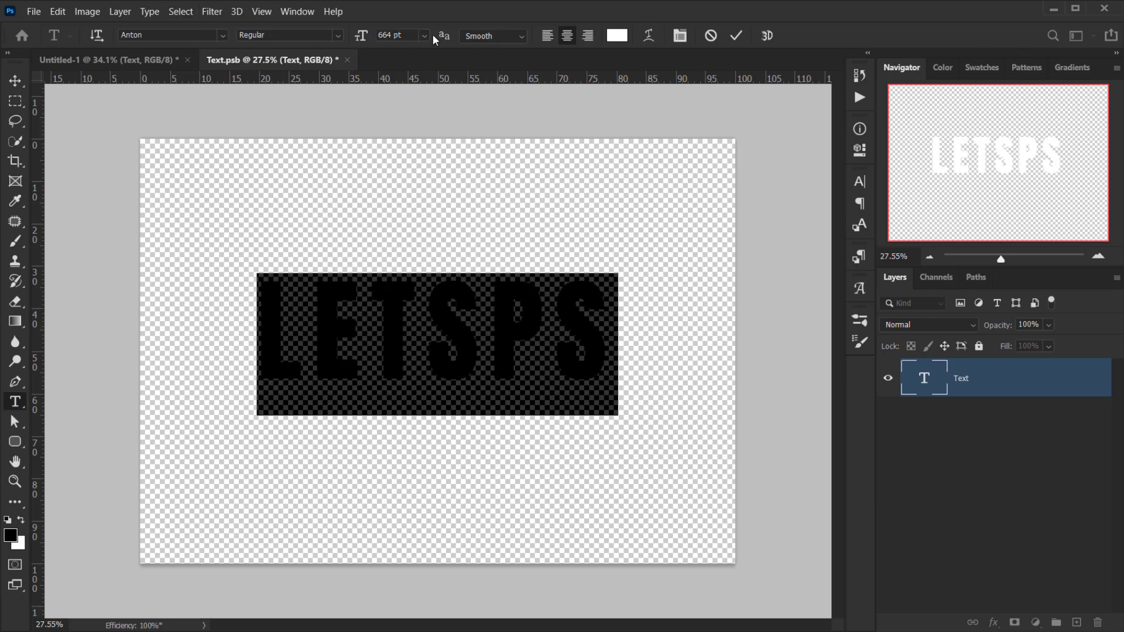
{"action": "left_click_drag", "start_coordinate": [357, 42], "coordinate": [466, 105]}
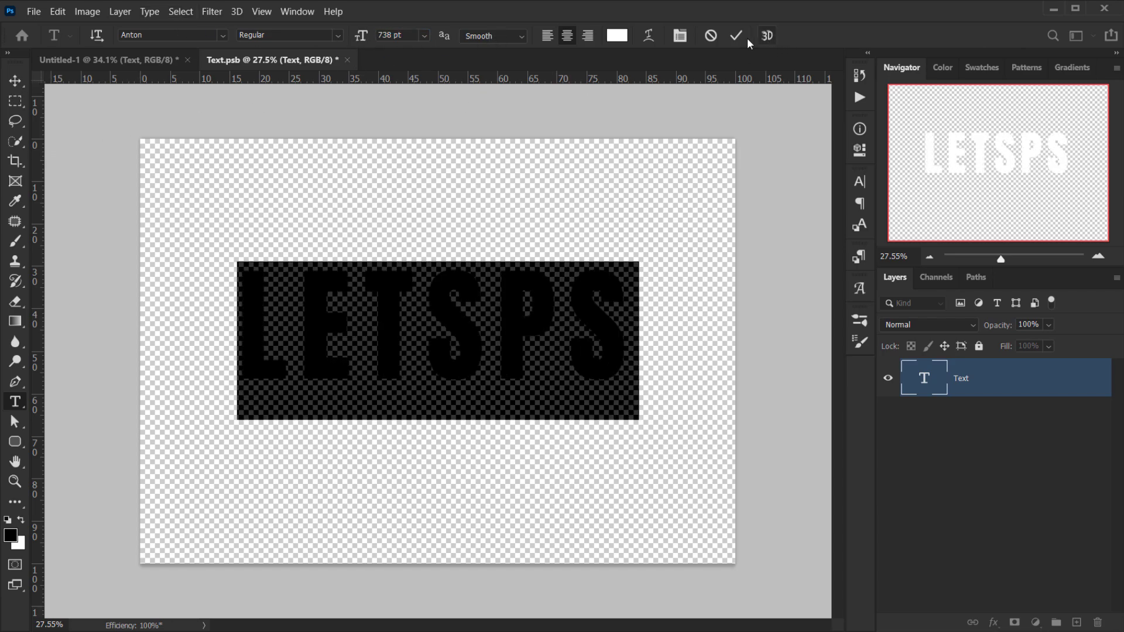
{"action": "left_click", "coordinate": [736, 35]}
Step: Shrink the middle letters ETS to 591 pt, nudge the text down, and close Text.psb
{"action": "key", "text": "v"}
{"action": "double_click", "coordinate": [924, 378]}
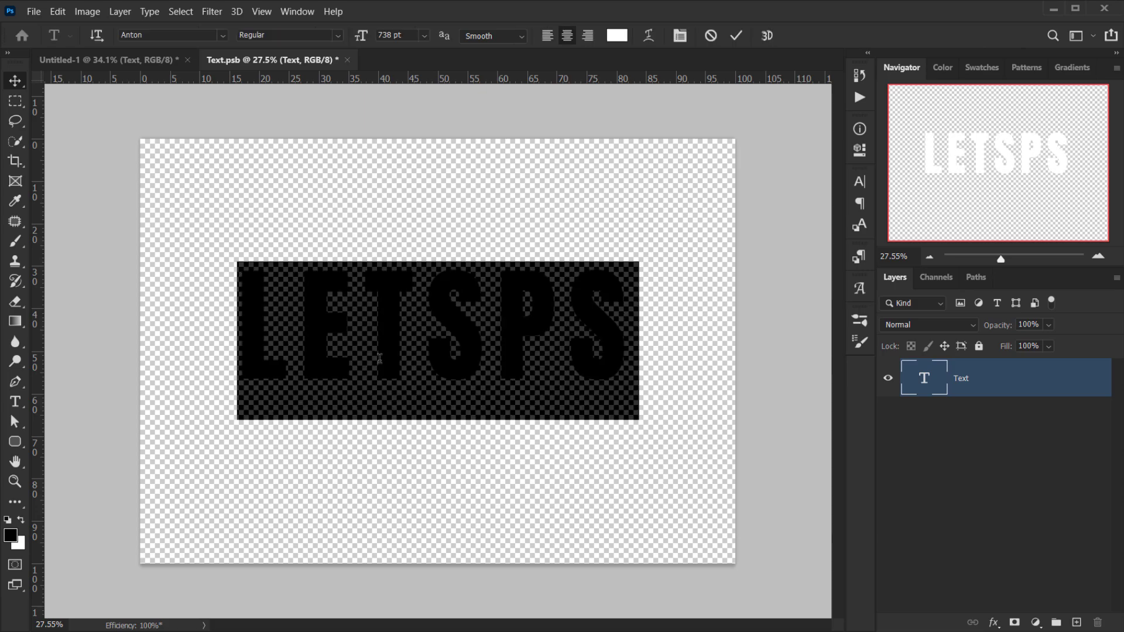
{"action": "left_click", "coordinate": [317, 317]}
{"action": "left_click_drag", "start_coordinate": [307, 317], "coordinate": [479, 302]}
{"action": "left_click_drag", "start_coordinate": [370, 37], "coordinate": [251, 56]}
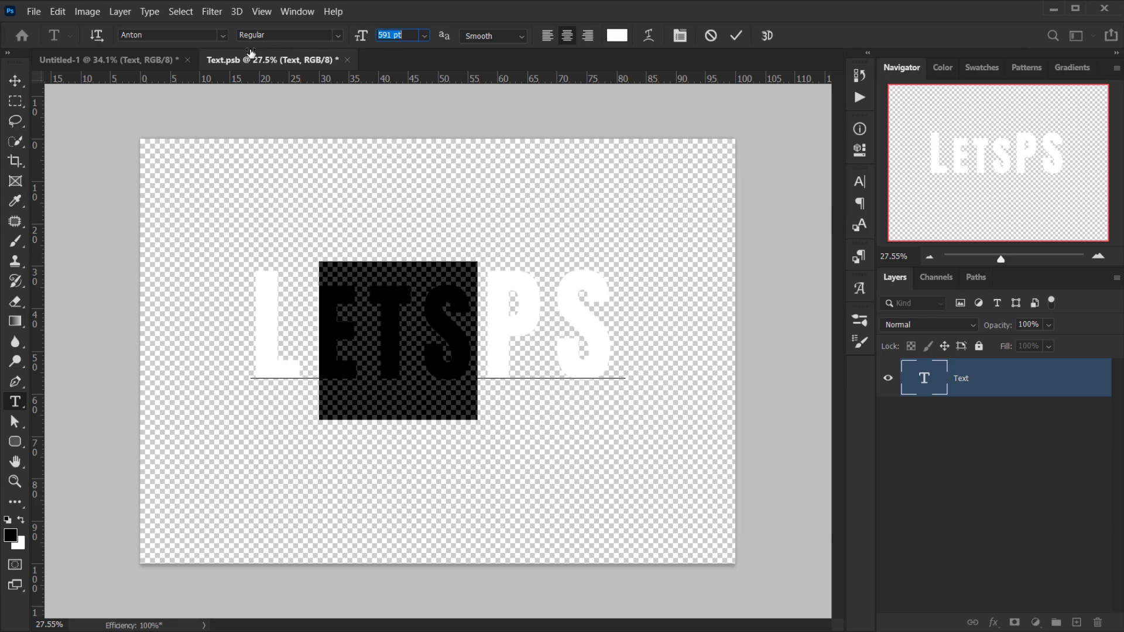
{"action": "left_click", "coordinate": [15, 80]}
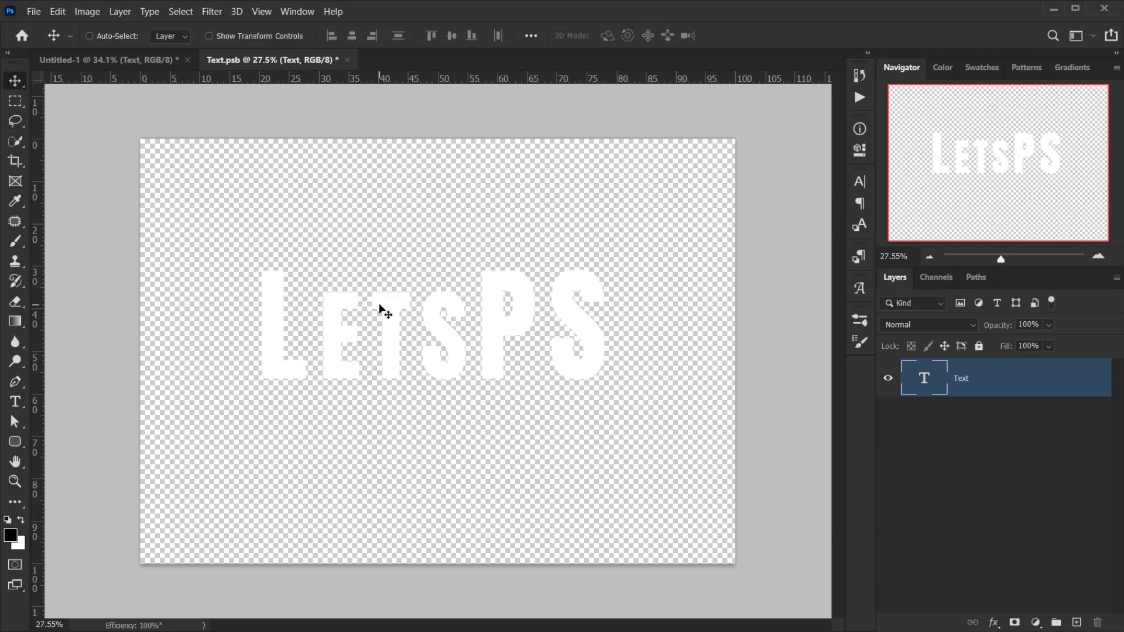
{"action": "mouse_move", "coordinate": [521, 337]}
{"action": "left_mouse_down"}
{"action": "mouse_move", "coordinate": [509, 351]}
{"action": "mouse_move", "coordinate": [521, 344]}
{"action": "left_mouse_up"}
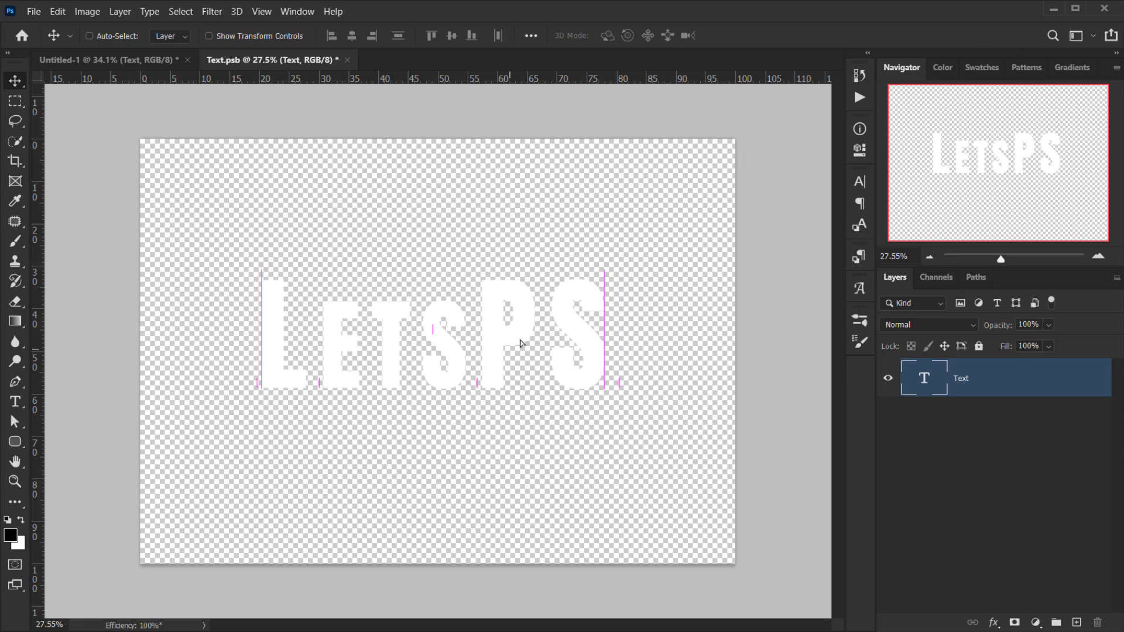
{"action": "left_click", "coordinate": [348, 60]}
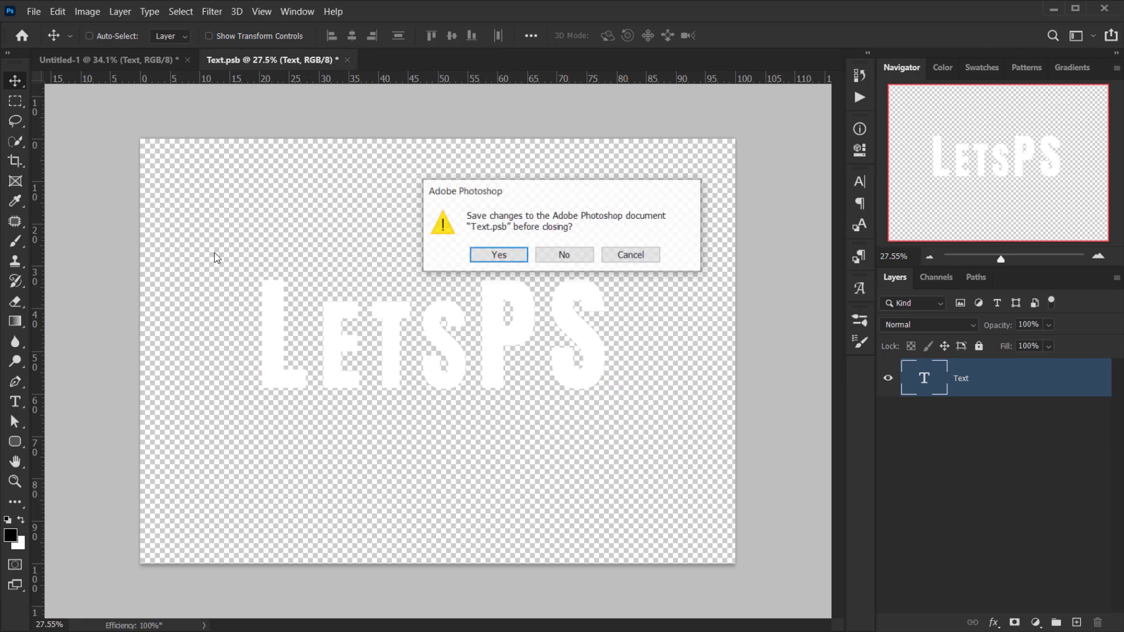
Step: Save Text.psb on closing and zoom in on Untitled-1 to view the updated LetsPS text
{"action": "left_click", "coordinate": [499, 256]}
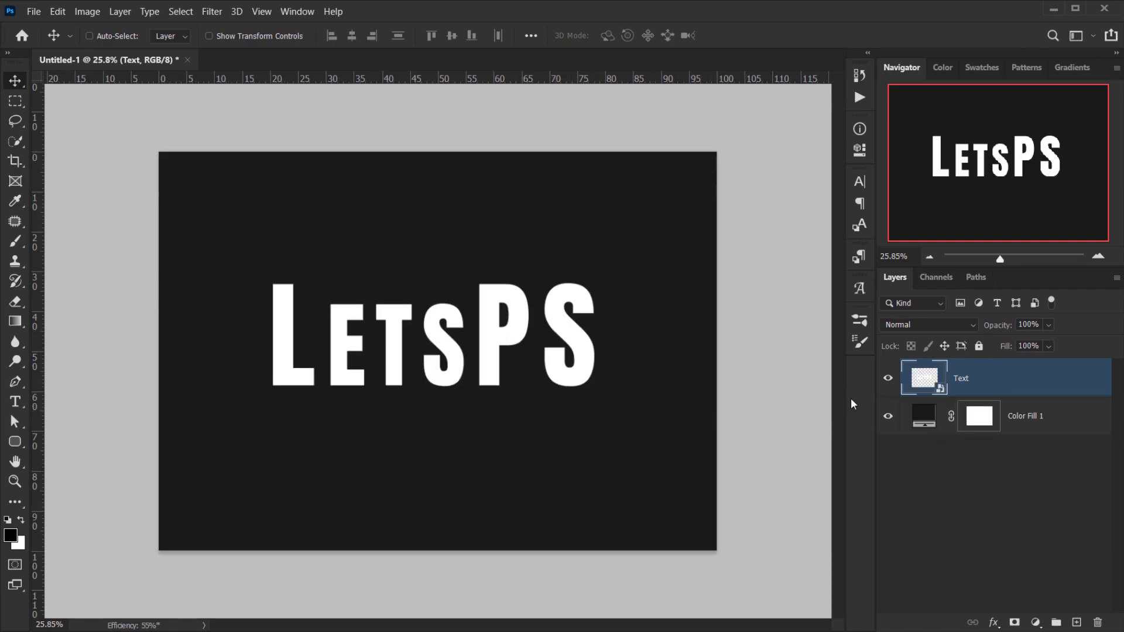
{"action": "scroll", "coordinate": [455, 335], "scroll_direction": "up", "scroll_amount": 2}
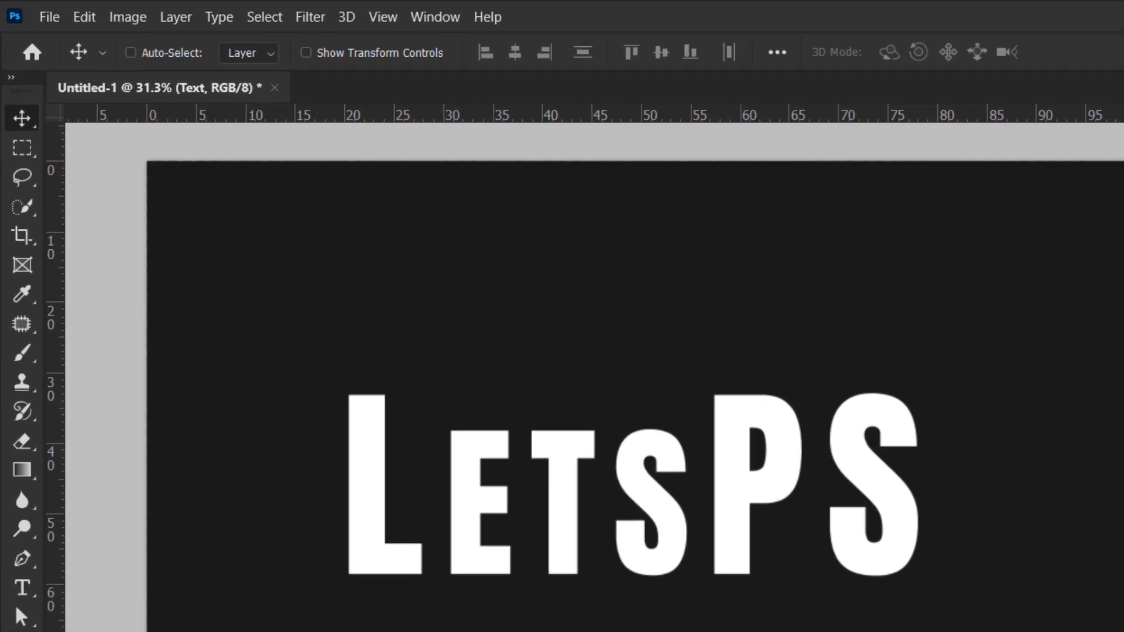
Step: Apply a Field Blur from the Blur Gallery to LetsPS, placing its 139 px pin below the P
{"action": "left_click", "coordinate": [333, 19]}
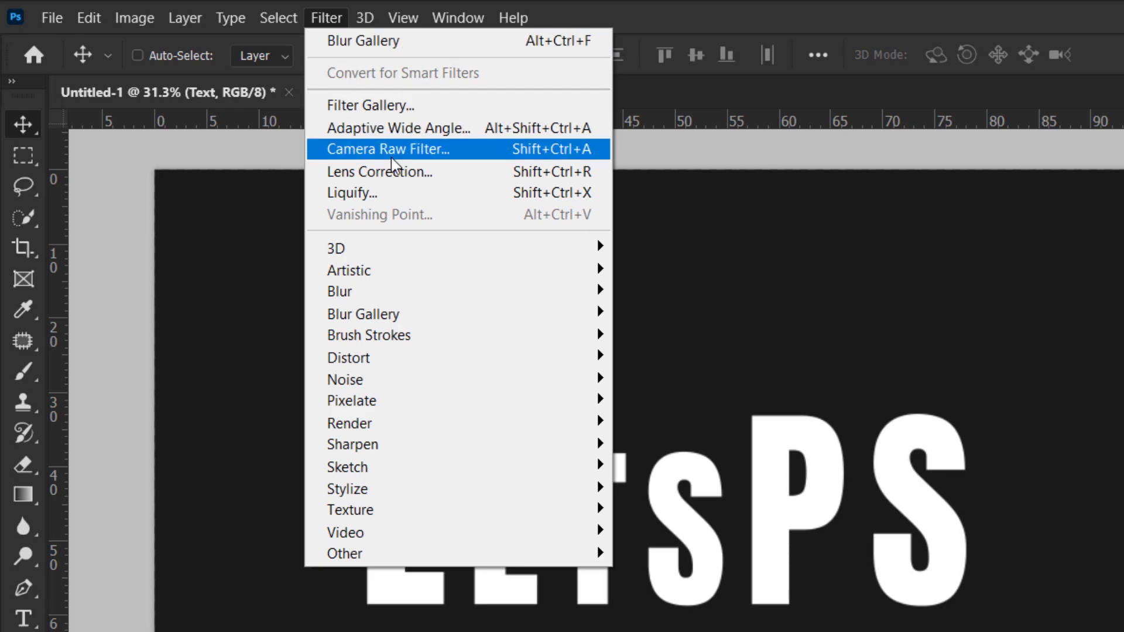
{"action": "mouse_move", "coordinate": [369, 316]}
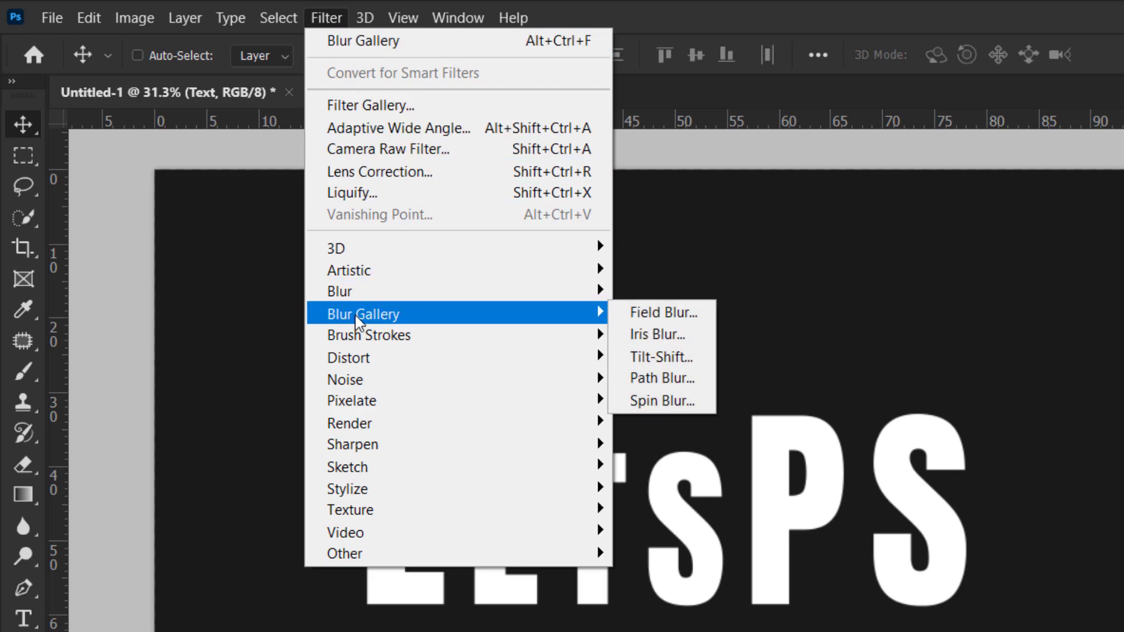
{"action": "left_click", "coordinate": [658, 314]}
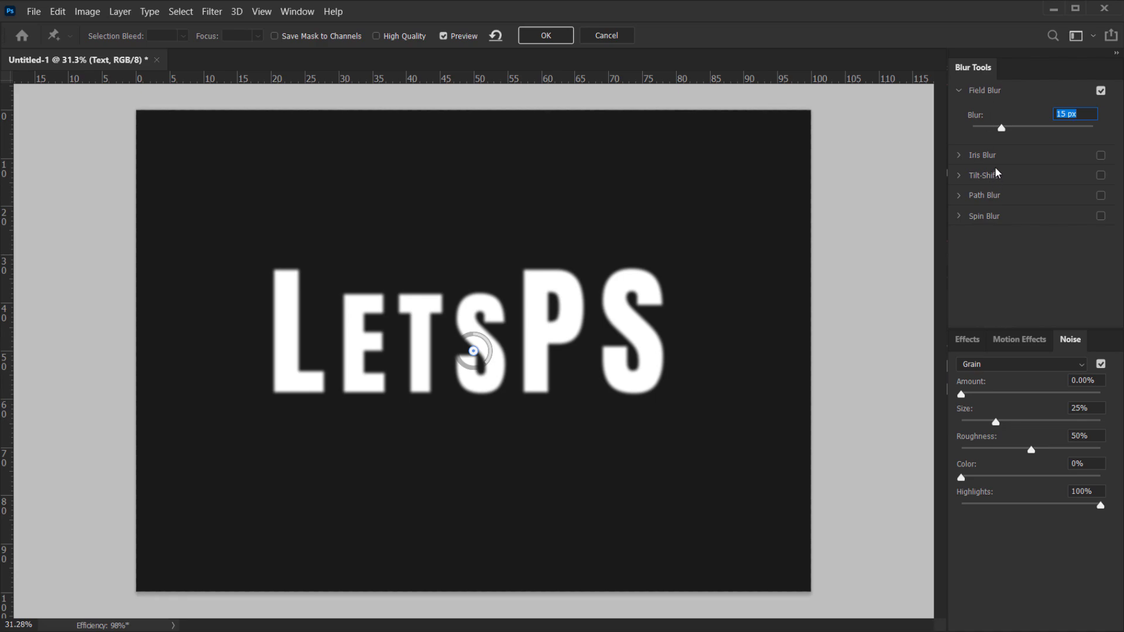
{"action": "left_click_drag", "start_coordinate": [473, 353], "coordinate": [643, 271]}
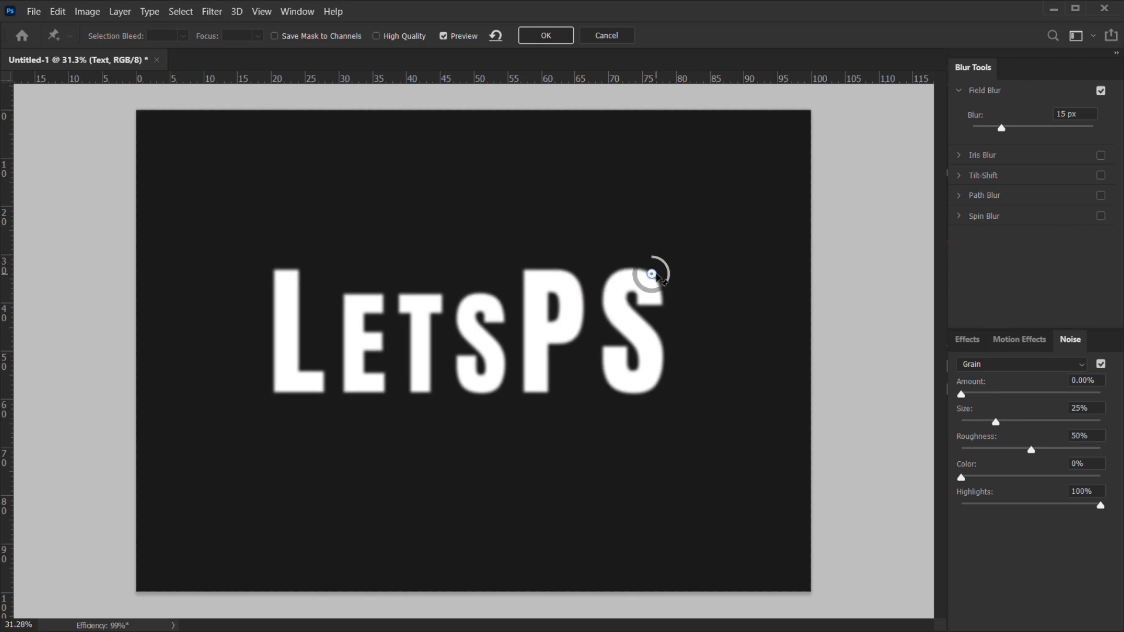
{"action": "left_click_drag", "start_coordinate": [655, 273], "coordinate": [285, 263]}
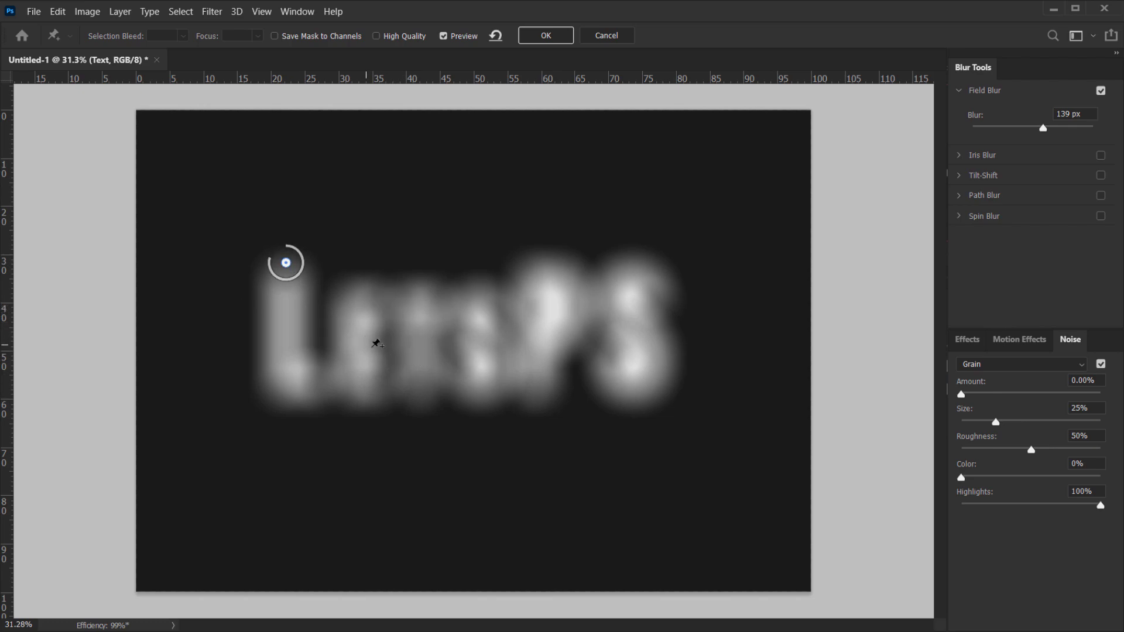
Step: Add a near-zero blur pin by the L and E, and move the upper pin higher with stronger blur
{"action": "left_click", "coordinate": [345, 350]}
{"action": "left_click_drag", "start_coordinate": [345, 350], "coordinate": [314, 327]}
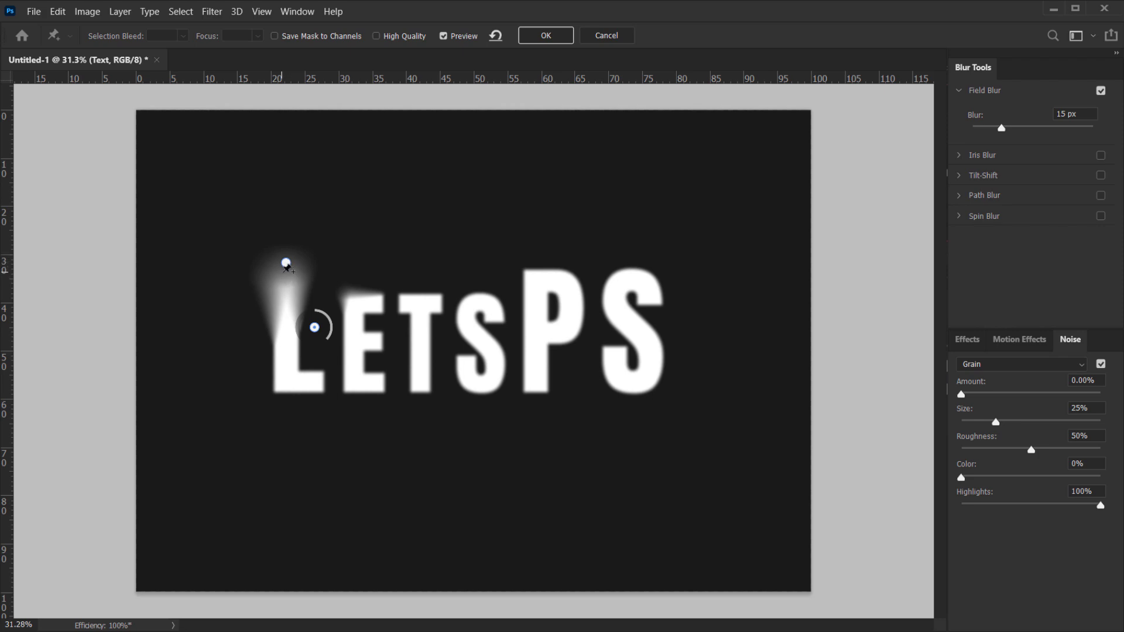
{"action": "mouse_move", "coordinate": [317, 330]}
{"action": "left_mouse_down"}
{"action": "mouse_move", "coordinate": [295, 318]}
{"action": "mouse_move", "coordinate": [298, 345]}
{"action": "mouse_move", "coordinate": [300, 329]}
{"action": "mouse_move", "coordinate": [332, 393]}
{"action": "mouse_move", "coordinate": [367, 364]}
{"action": "mouse_move", "coordinate": [326, 376]}
{"action": "mouse_move", "coordinate": [415, 352]}
{"action": "mouse_move", "coordinate": [335, 370]}
{"action": "mouse_move", "coordinate": [431, 335]}
{"action": "mouse_move", "coordinate": [352, 377]}
{"action": "mouse_move", "coordinate": [409, 345]}
{"action": "mouse_move", "coordinate": [322, 340]}
{"action": "mouse_move", "coordinate": [353, 326]}
{"action": "mouse_move", "coordinate": [333, 328]}
{"action": "left_mouse_up"}
{"action": "left_click_drag", "start_coordinate": [285, 263], "coordinate": [319, 248]}
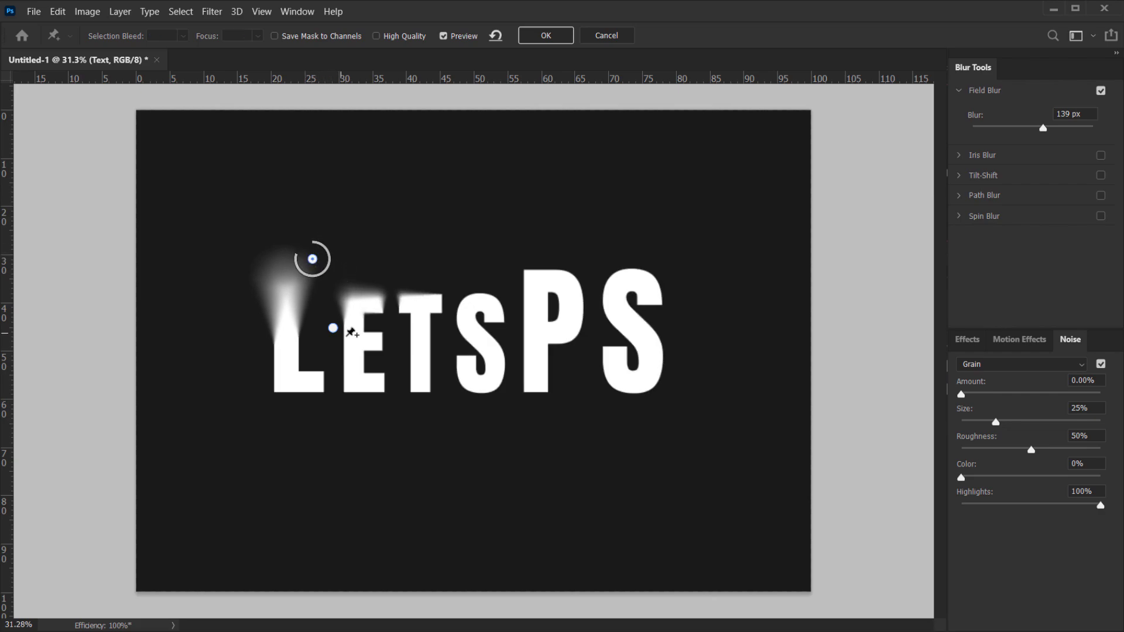
{"action": "left_click_drag", "start_coordinate": [333, 329], "coordinate": [343, 337]}
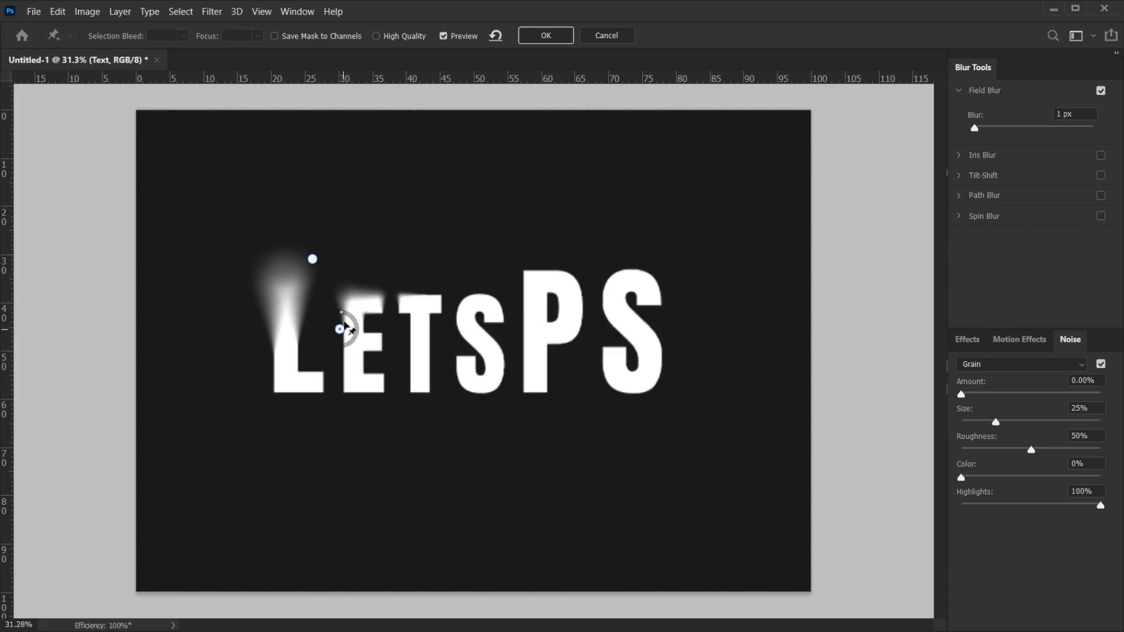
{"action": "left_click_drag", "start_coordinate": [313, 260], "coordinate": [299, 256]}
{"action": "mouse_move", "coordinate": [315, 249]}
{"action": "left_mouse_down"}
{"action": "mouse_move", "coordinate": [293, 241]}
{"action": "mouse_move", "coordinate": [284, 266]}
{"action": "mouse_move", "coordinate": [291, 249]}
{"action": "mouse_move", "coordinate": [315, 256]}
{"action": "left_mouse_up"}
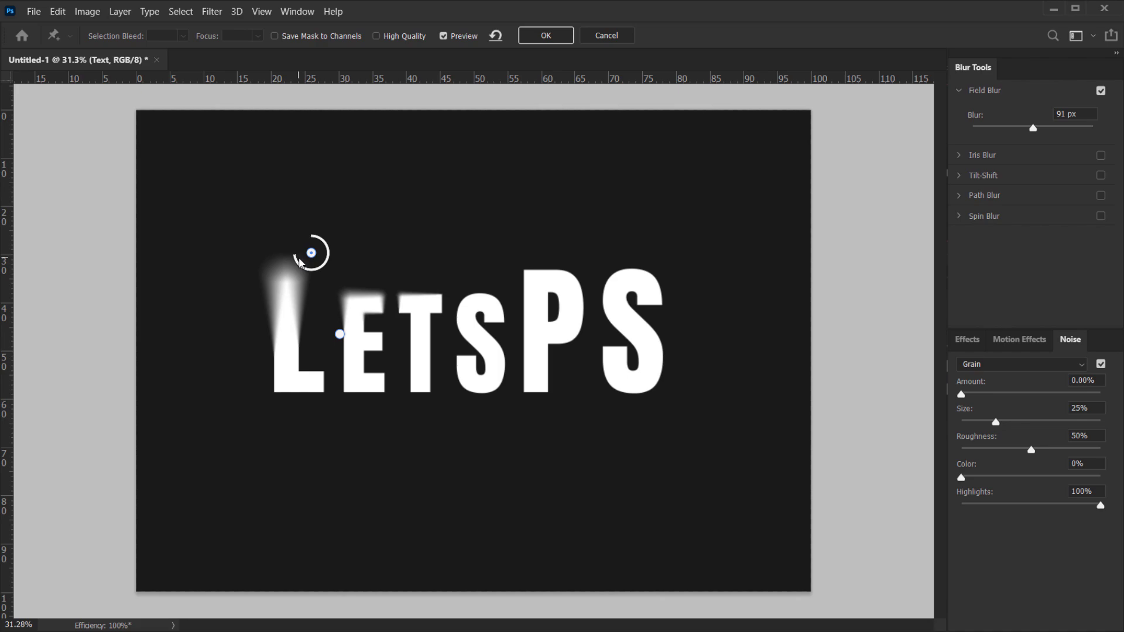
Step: Add and reposition Field Blur pins below the T and to the right of the text
{"action": "left_click_drag", "start_coordinate": [311, 253], "coordinate": [313, 268]}
{"action": "left_click", "coordinate": [410, 422]}
{"action": "left_click", "coordinate": [449, 283]}
{"action": "left_click_drag", "start_coordinate": [463, 275], "coordinate": [472, 288]}
{"action": "left_click_drag", "start_coordinate": [340, 334], "coordinate": [351, 341]}
{"action": "left_click_drag", "start_coordinate": [410, 421], "coordinate": [437, 410]}
Step: Add zero-blur and heavy-blur pins around the last S, one at 136 px, and apply the Field Blur
{"action": "left_click", "coordinate": [644, 262]}
{"action": "left_click", "coordinate": [626, 382]}
{"action": "left_click_drag", "start_coordinate": [638, 366], "coordinate": [629, 381]}
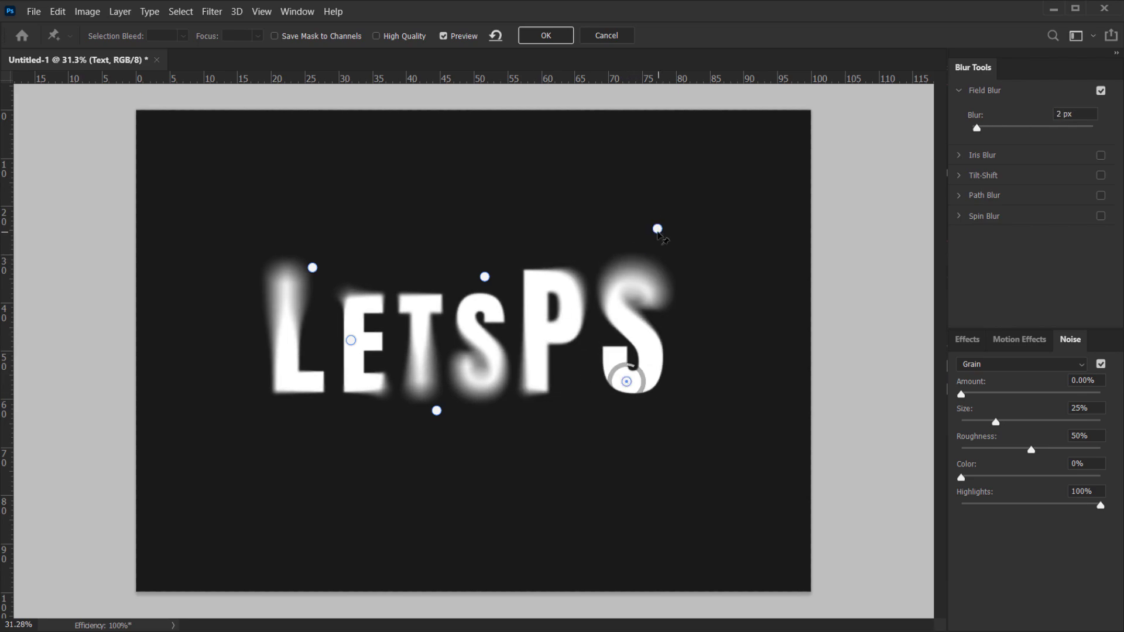
{"action": "left_click_drag", "start_coordinate": [644, 261], "coordinate": [617, 221]}
{"action": "left_click_drag", "start_coordinate": [437, 411], "coordinate": [421, 451]}
{"action": "left_click_drag", "start_coordinate": [627, 382], "coordinate": [616, 342]}
{"action": "left_click", "coordinate": [609, 400]}
{"action": "left_click_drag", "start_coordinate": [609, 400], "coordinate": [695, 390]}
{"action": "left_click_drag", "start_coordinate": [682, 378], "coordinate": [675, 376]}
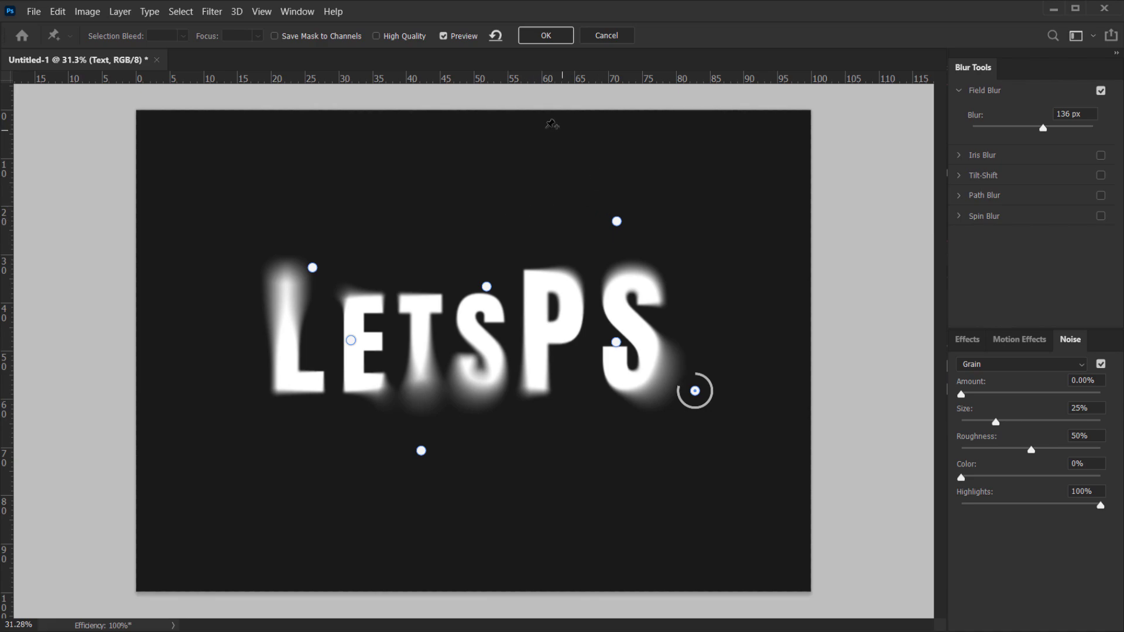
{"action": "left_click", "coordinate": [547, 36]}
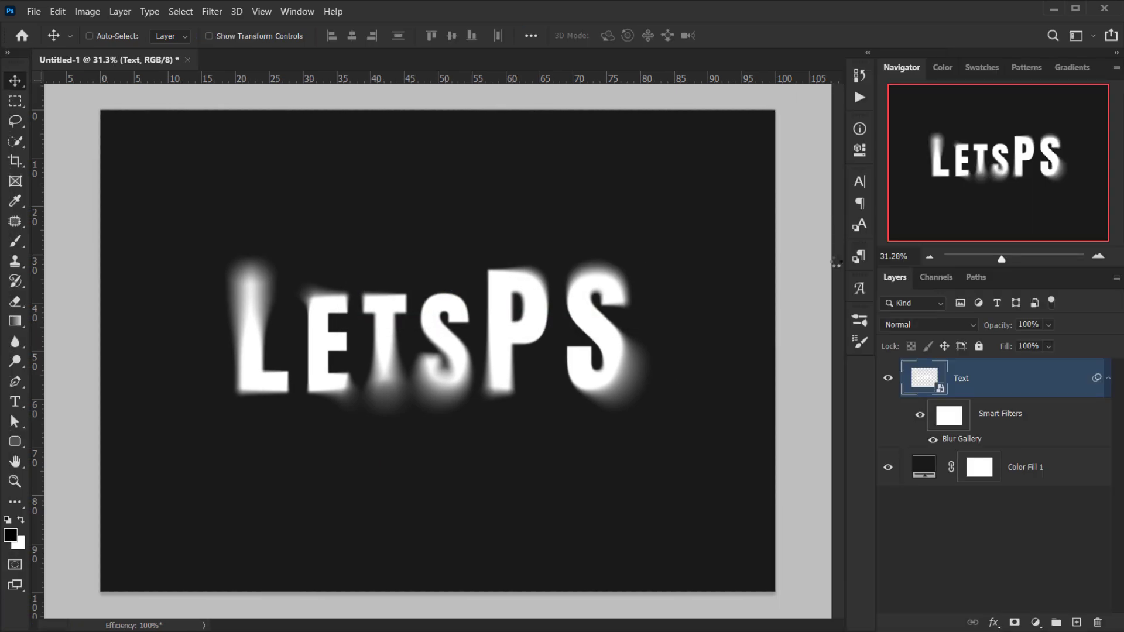
Step: Set the Text layer's blend mode to Dissolve and inspect the speckled letter edges
{"action": "left_click", "coordinate": [912, 326]}
{"action": "left_click", "coordinate": [902, 304]}
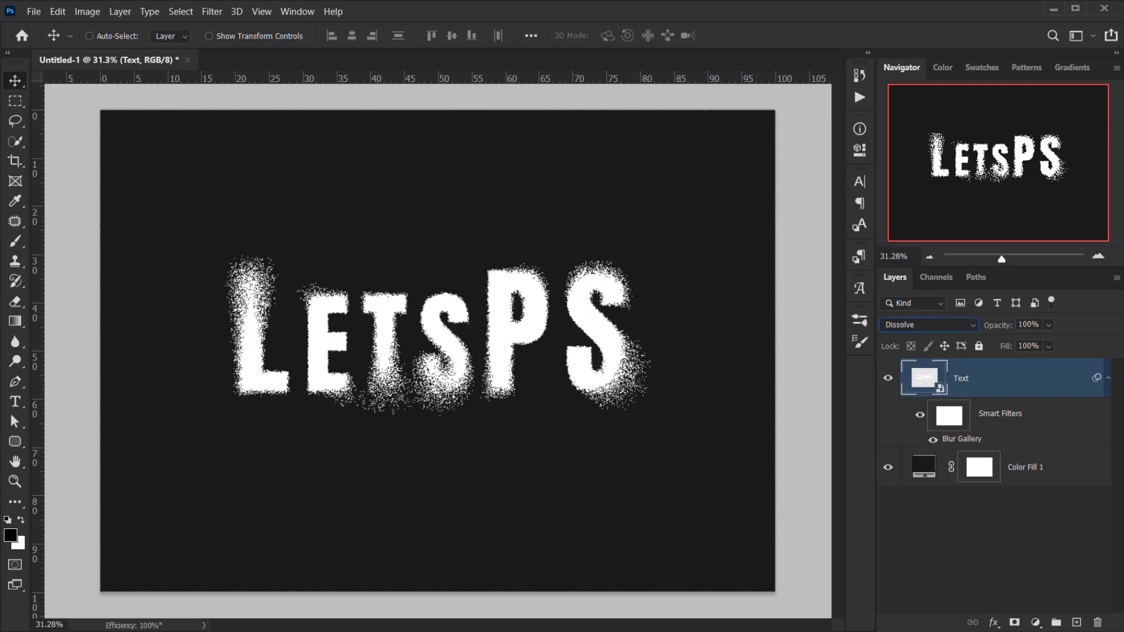
{"action": "scroll", "coordinate": [567, 442], "scroll_direction": "up", "scroll_amount": 5}
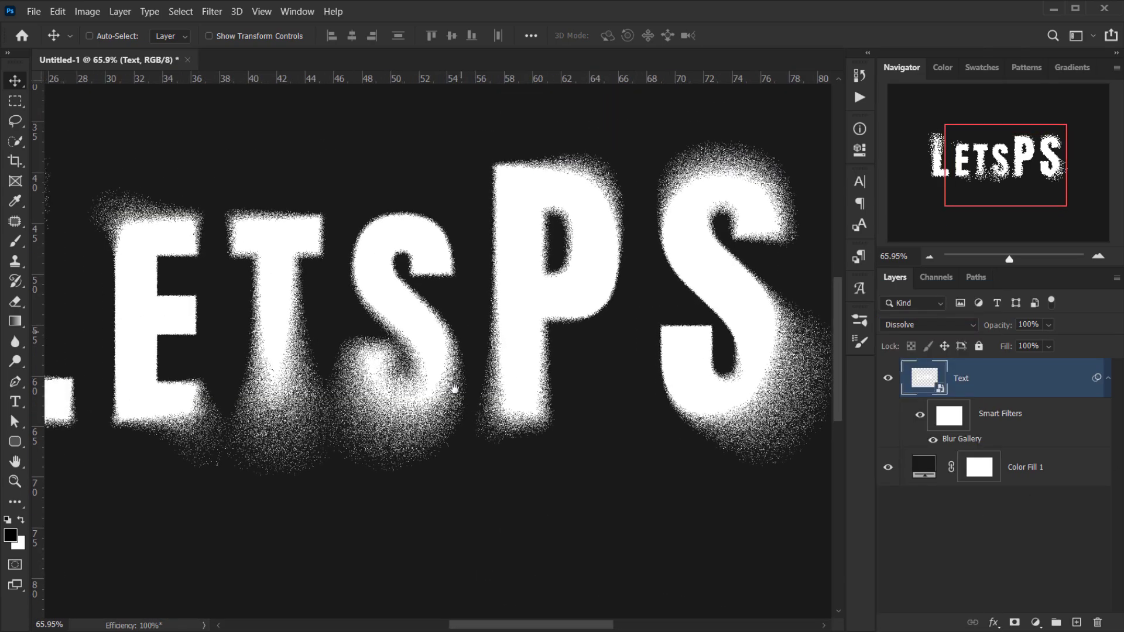
{"action": "scroll", "coordinate": [594, 417], "scroll_direction": "up", "scroll_amount": 3}
{"action": "left_click_drag", "start_coordinate": [589, 419], "coordinate": [231, 432]}
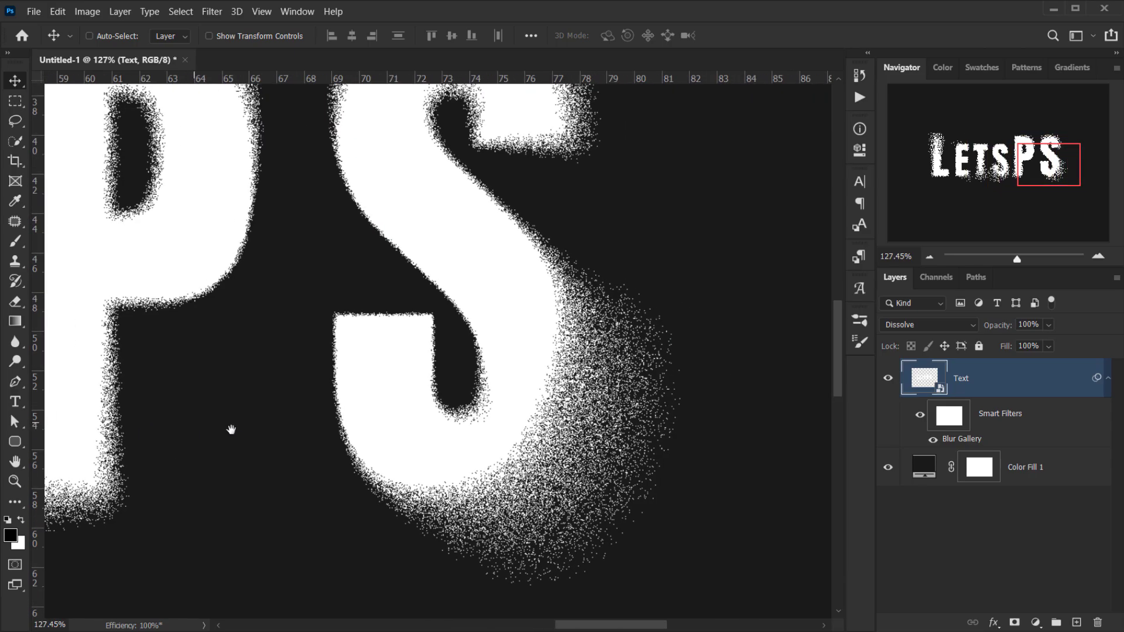
{"action": "scroll", "coordinate": [530, 454], "scroll_direction": "down", "scroll_amount": 2}
{"action": "scroll", "coordinate": [530, 454], "scroll_direction": "down", "scroll_amount": 3}
{"action": "left_click_drag", "start_coordinate": [406, 396], "coordinate": [382, 394]}
{"action": "scroll", "coordinate": [505, 401], "scroll_direction": "down", "scroll_amount": 3}
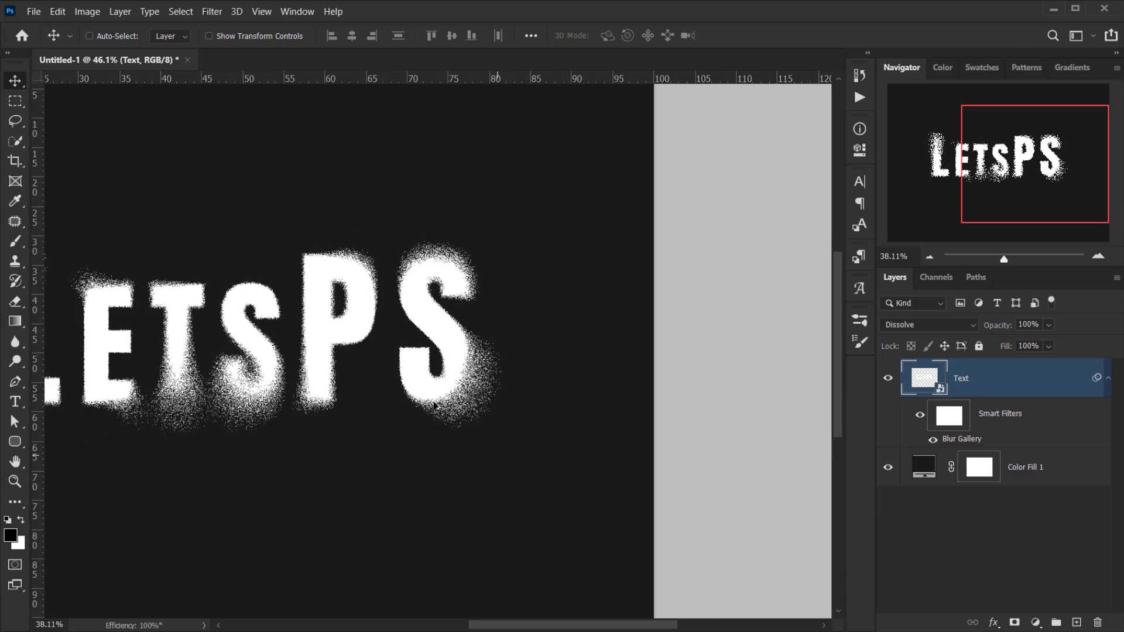
{"action": "key", "text": "ctrl+0"}
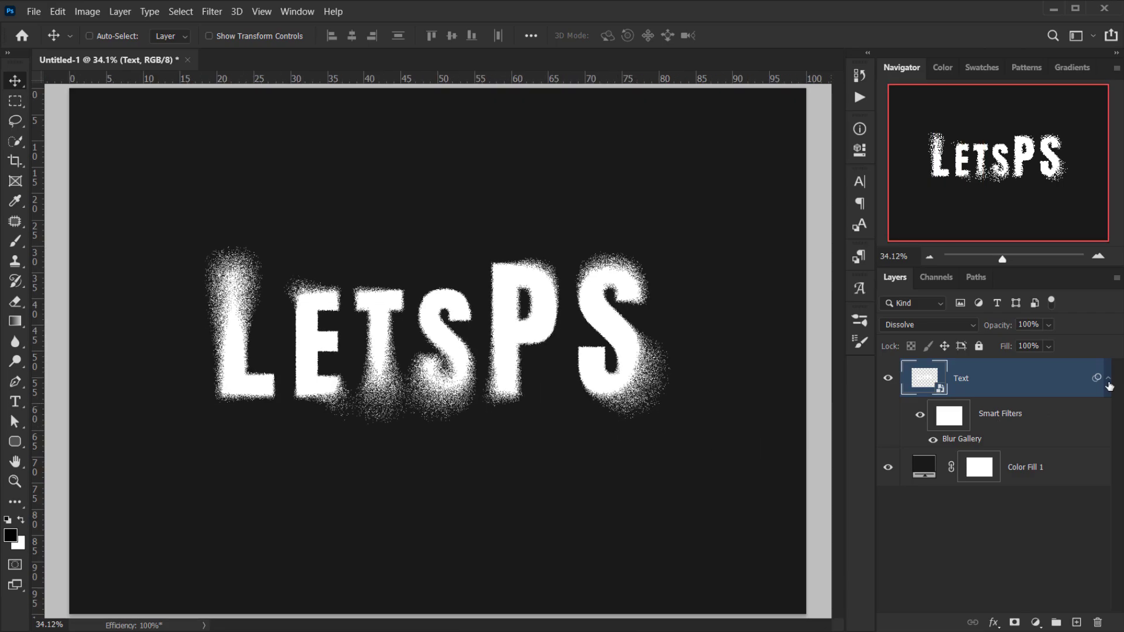
Step: Collapse the Text layer's filter list and drag Texture 1.png into the document
{"action": "left_click", "coordinate": [1108, 381]}
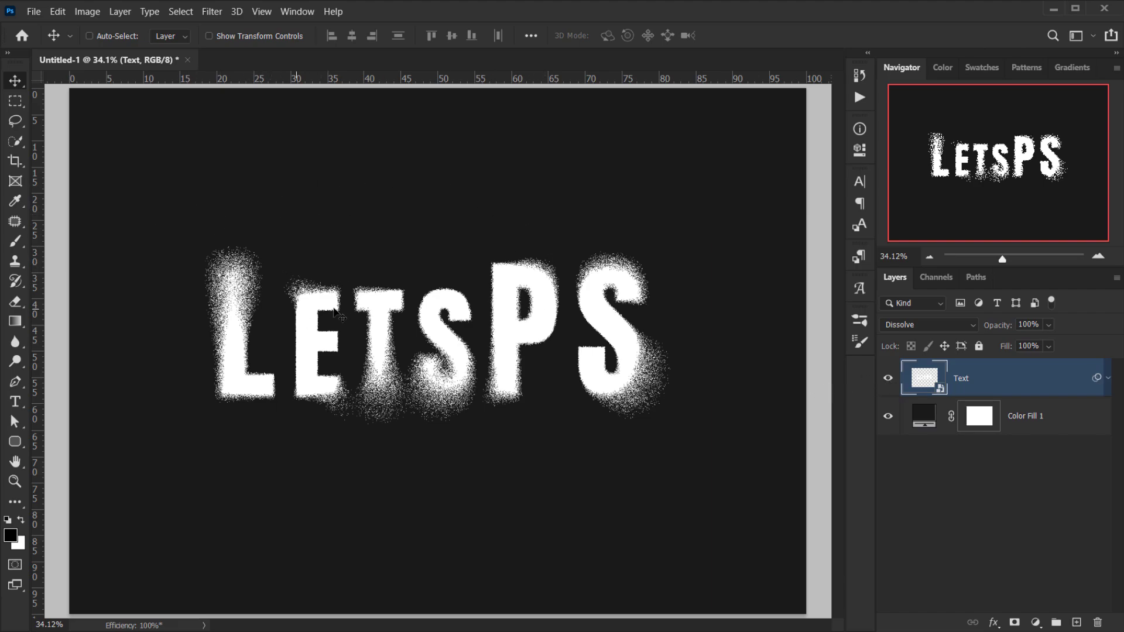
{"action": "key", "text": "alt+Tab"}
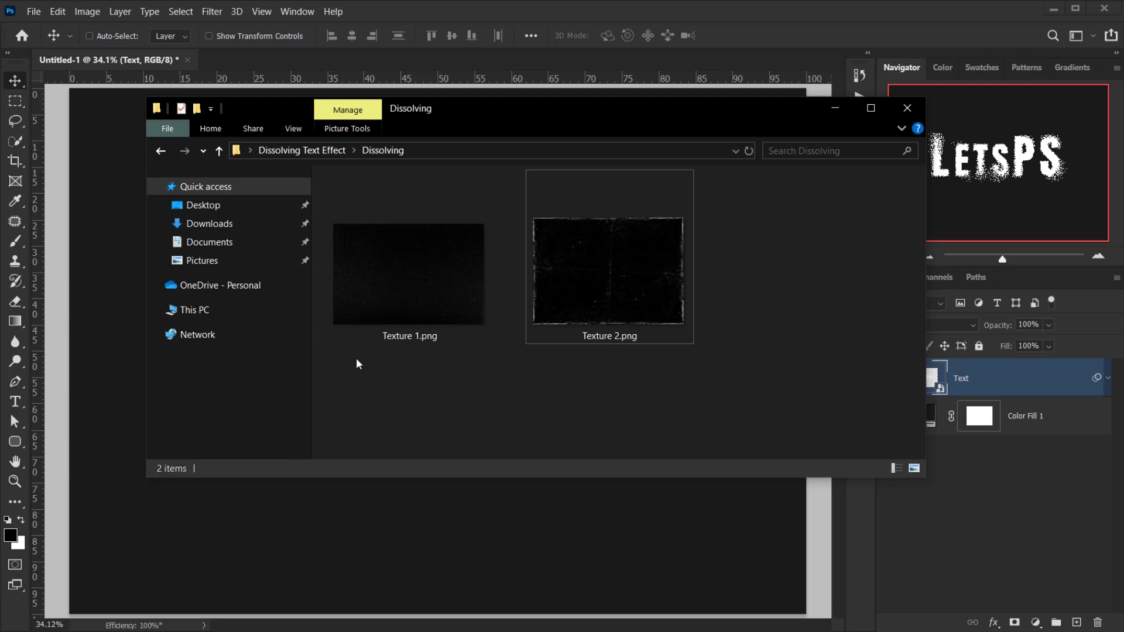
{"action": "left_click", "coordinate": [444, 261]}
{"action": "left_click_drag", "start_coordinate": [398, 246], "coordinate": [434, 545]}
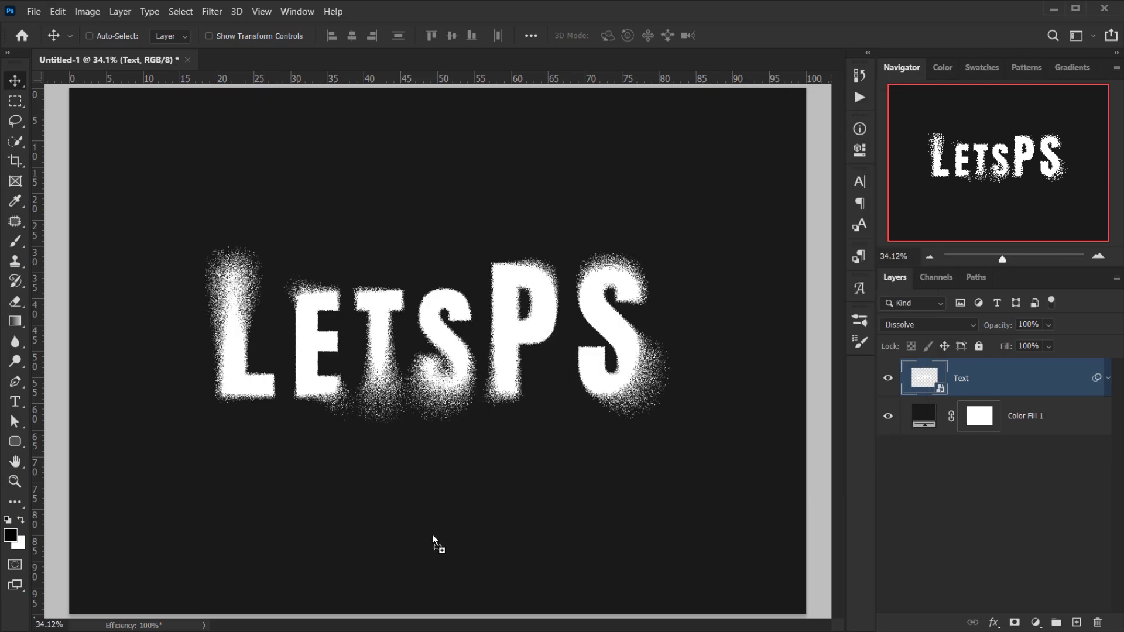
Step: Stretch Texture 1 vertically to fill the canvas, commit it, and toggle its visibility to check
{"action": "left_click_drag", "start_coordinate": [437, 274], "coordinate": [437, 89]}
{"action": "left_click_drag", "start_coordinate": [437, 427], "coordinate": [422, 609]}
{"action": "left_click_drag", "start_coordinate": [533, 350], "coordinate": [534, 350]}
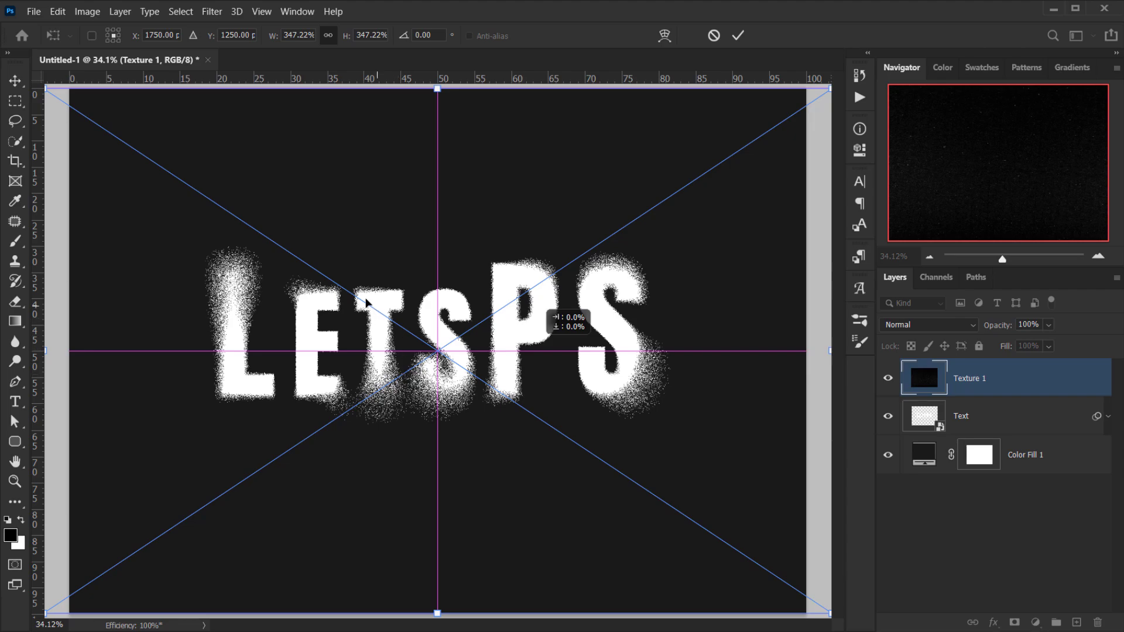
{"action": "left_click_drag", "start_coordinate": [526, 238], "coordinate": [526, 238]}
{"action": "left_click", "coordinate": [738, 35]}
{"action": "left_click", "coordinate": [888, 379]}
{"action": "left_click", "coordinate": [888, 379]}
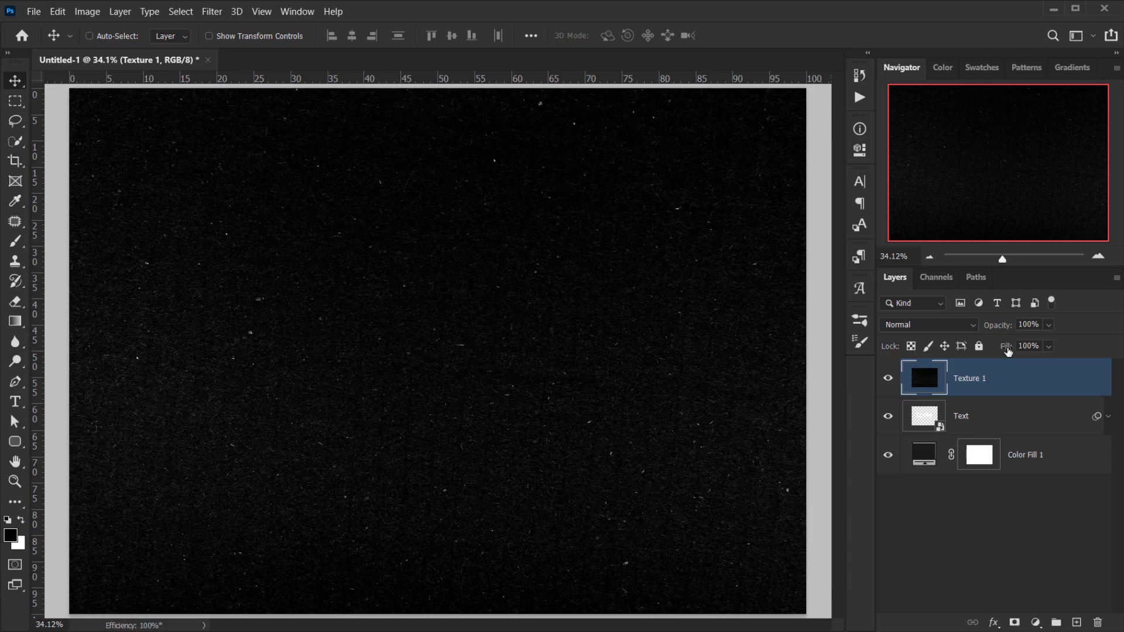
Step: Lower Texture 1's fill to 70%, zoom to inspect the text beneath, and select Text
{"action": "left_click_drag", "start_coordinate": [1008, 350], "coordinate": [983, 351]}
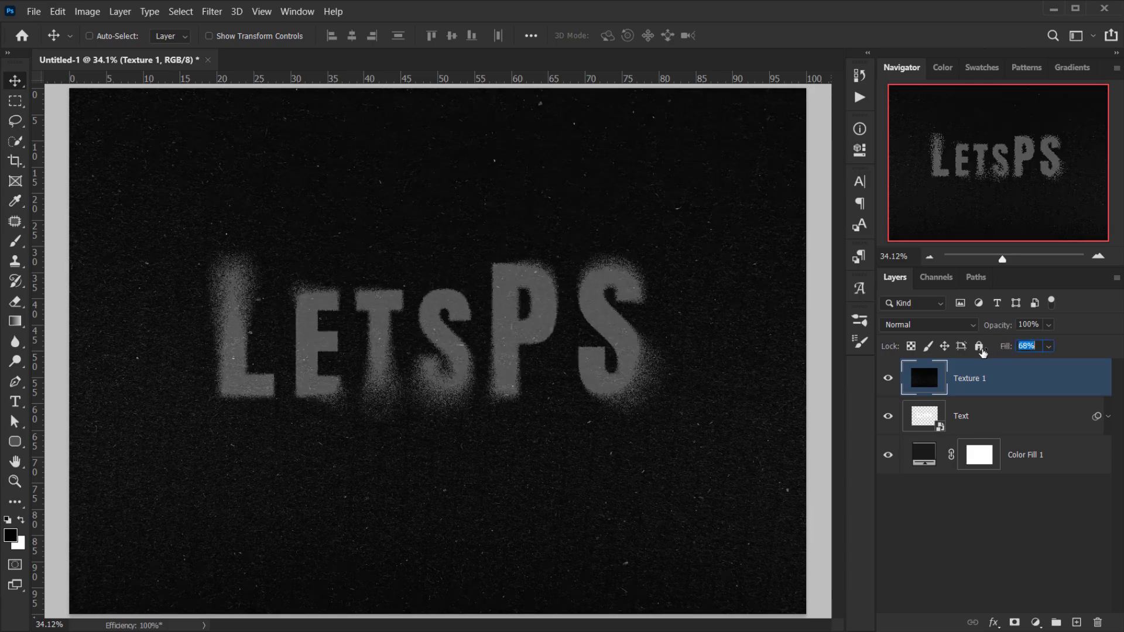
{"action": "type", "text": "70"}
{"action": "key", "text": "Return"}
{"action": "scroll", "coordinate": [661, 421], "scroll_direction": "up", "scroll_amount": 3}
{"action": "scroll", "coordinate": [451, 407], "scroll_direction": "up", "scroll_amount": 5}
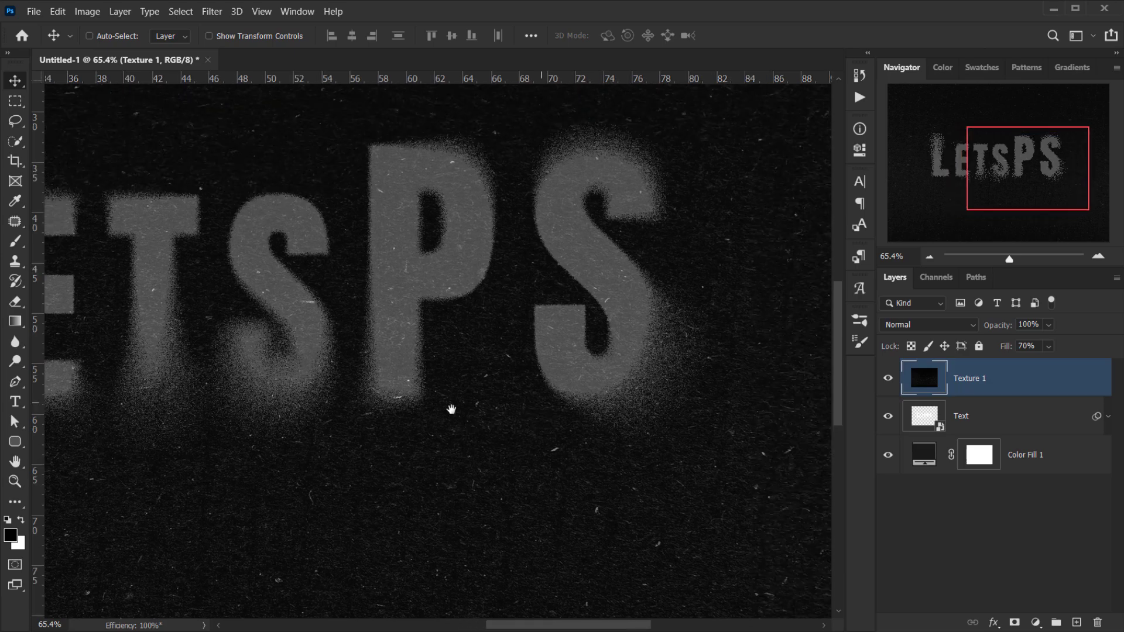
{"action": "scroll", "coordinate": [462, 419], "scroll_direction": "down", "scroll_amount": 6}
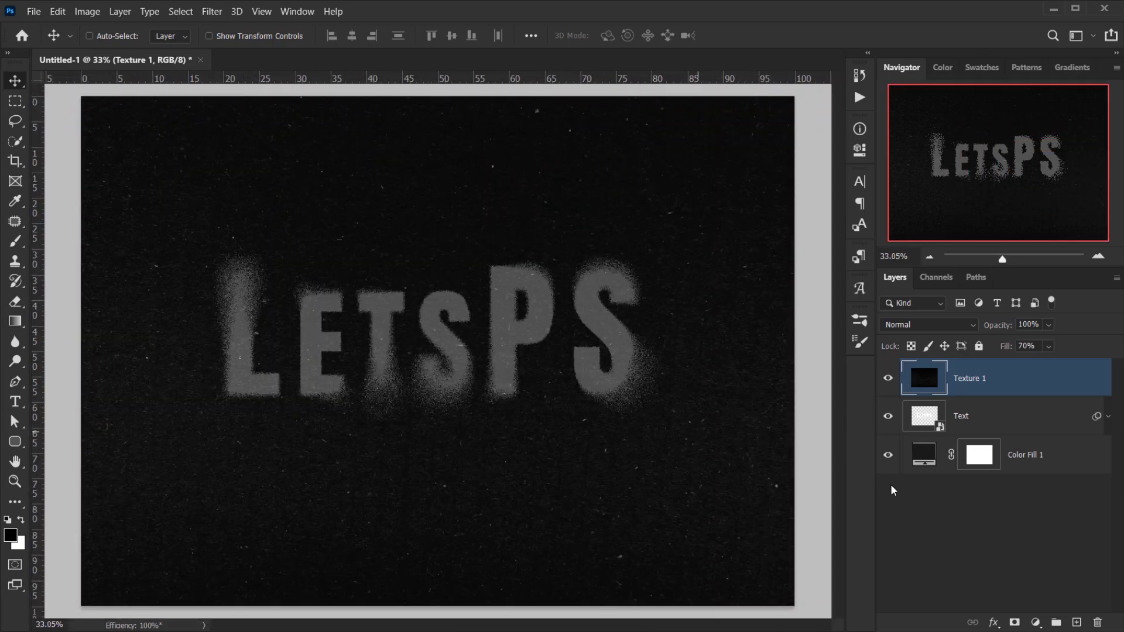
{"action": "left_click", "coordinate": [972, 419]}
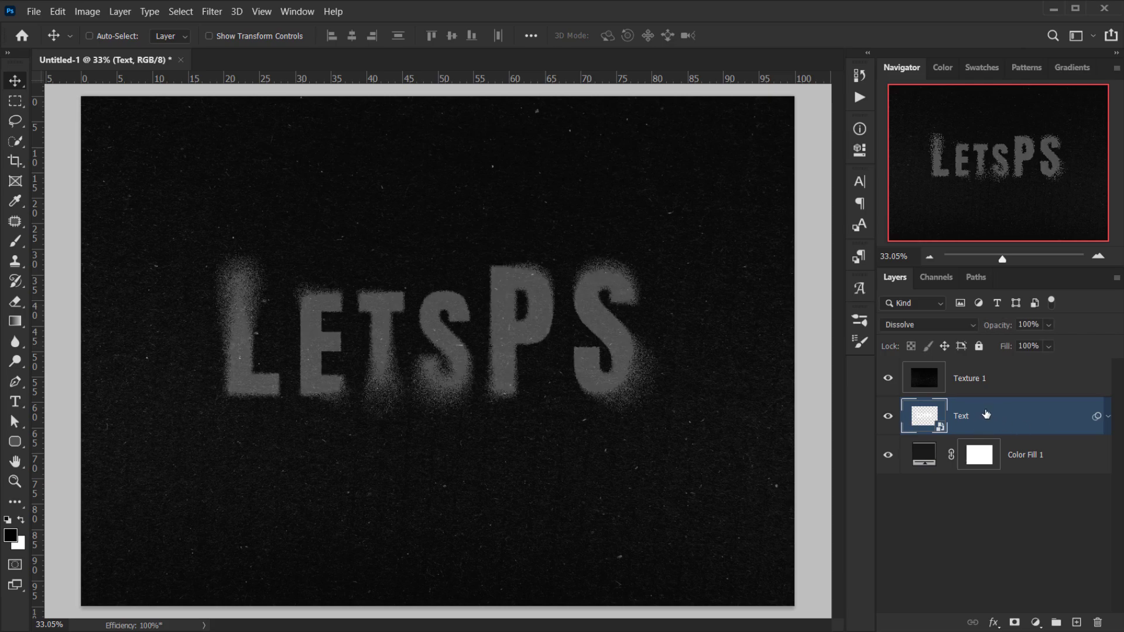
Step: Duplicate the Text layer, move the copy above Texture 1, and rename it Text 2
{"action": "key", "text": "ctrl+j"}
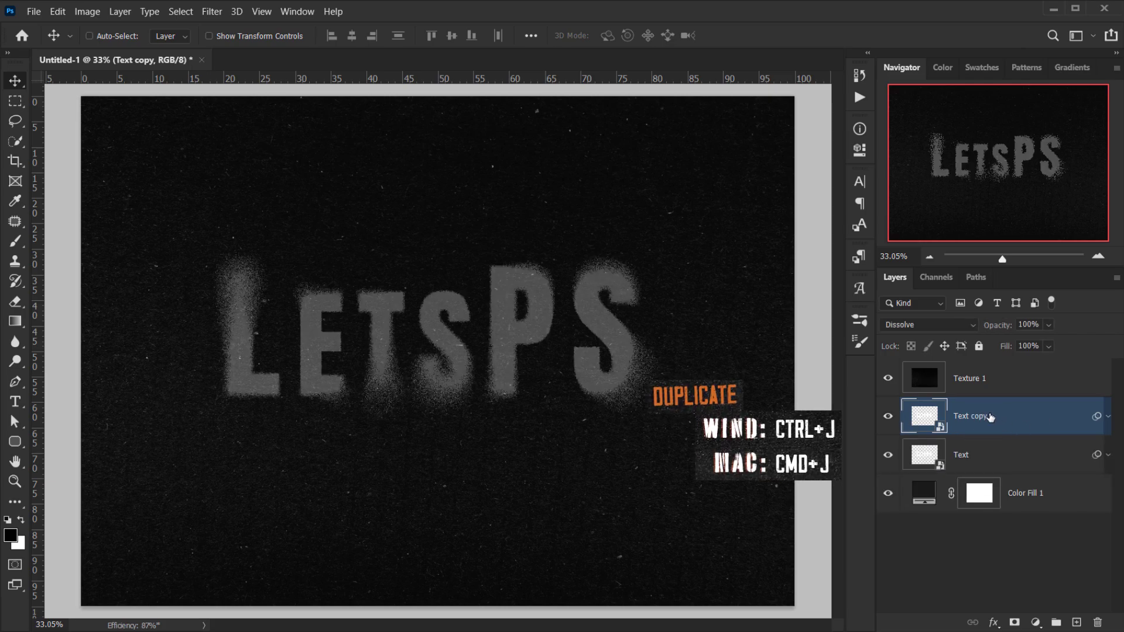
{"action": "left_click_drag", "start_coordinate": [989, 418], "coordinate": [953, 373]}
{"action": "double_click", "coordinate": [969, 378]}
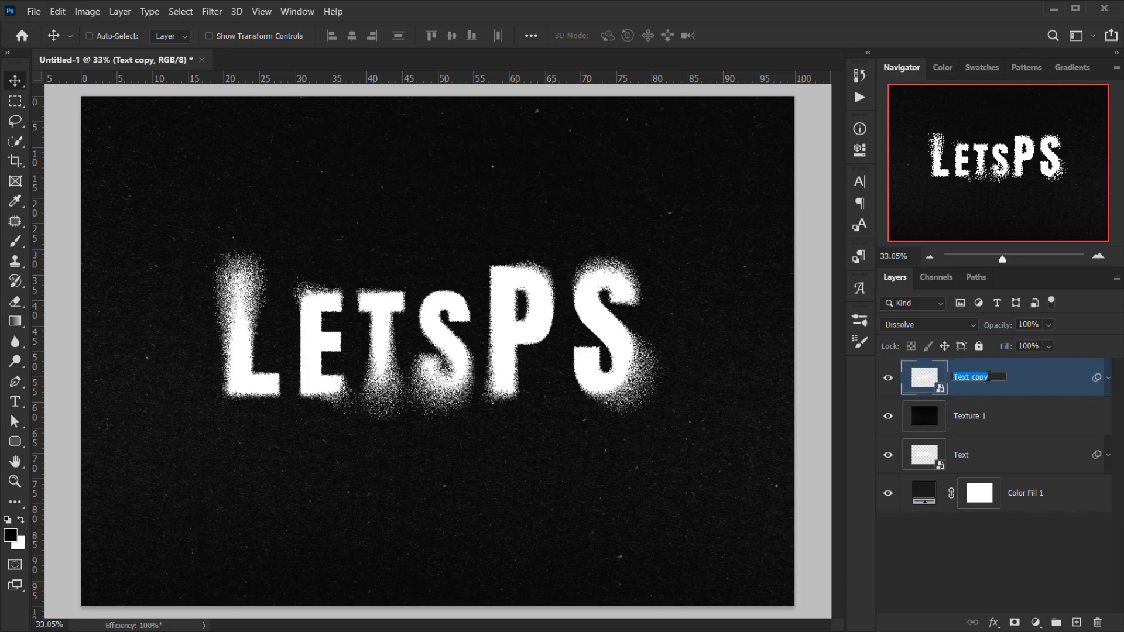
{"action": "key", "text": "End"}
{"action": "key", "text": "Return"}
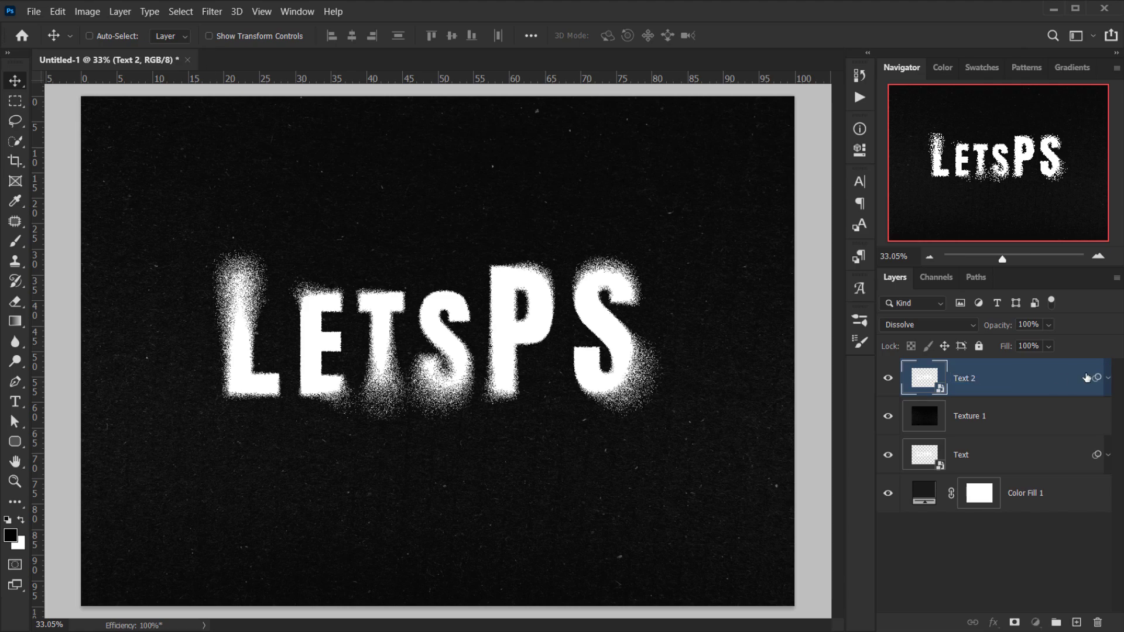
Step: Set Text 2's blend mode to Linear Dodge (Add) and inspect the glowing letters
{"action": "left_click", "coordinate": [921, 326]}
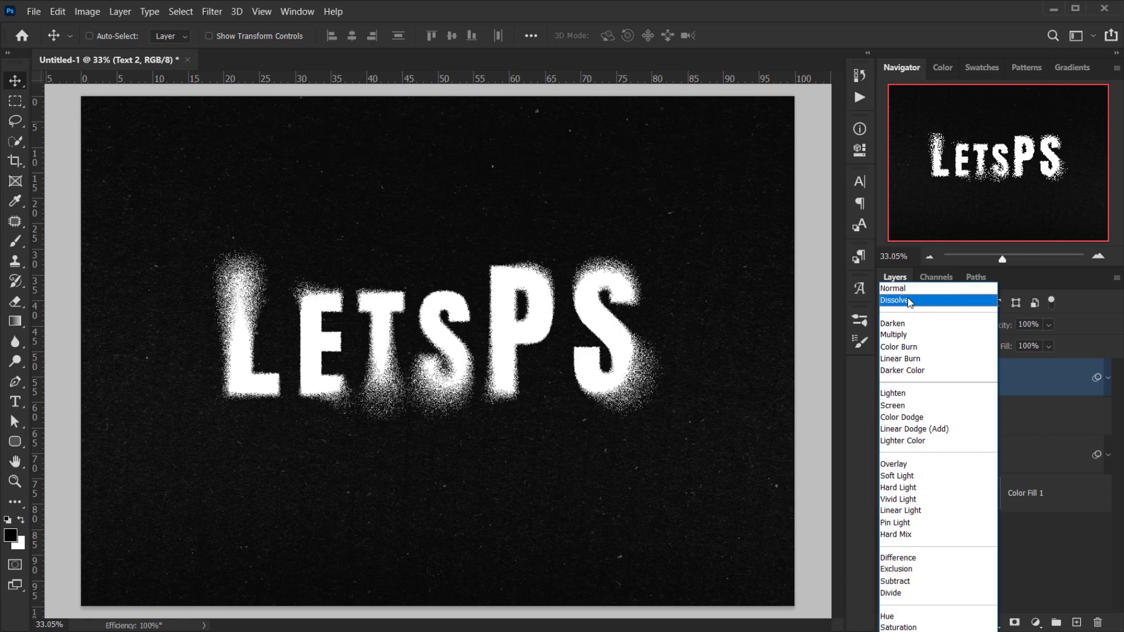
{"action": "left_click", "coordinate": [912, 431]}
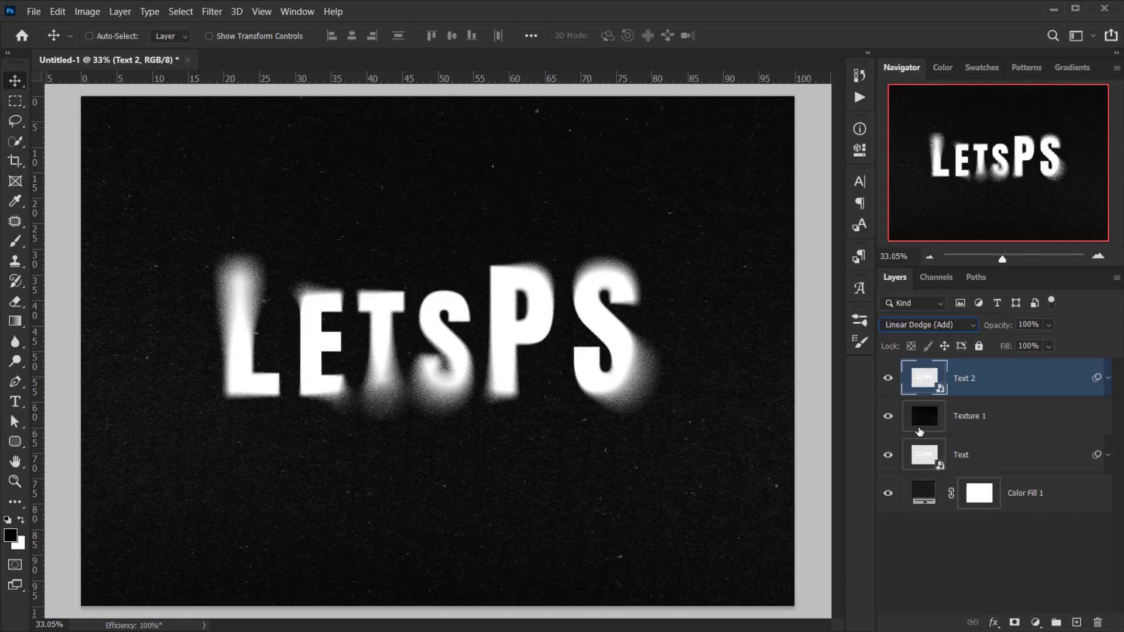
{"action": "scroll", "coordinate": [475, 395], "scroll_direction": "up", "scroll_amount": 5}
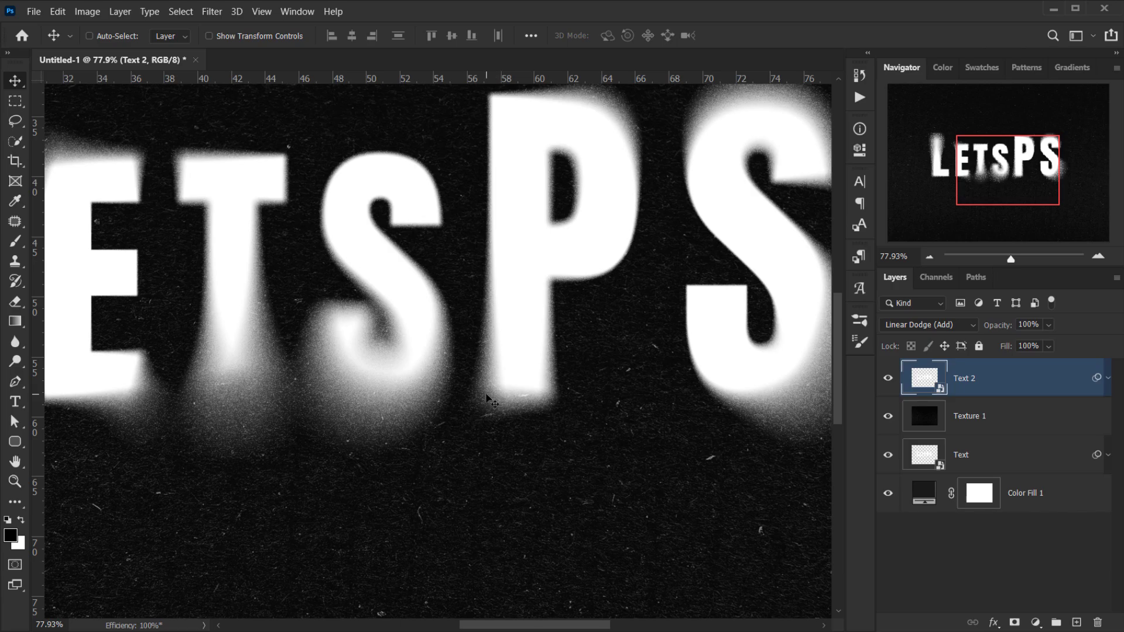
{"action": "left_click_drag", "start_coordinate": [451, 396], "coordinate": [333, 403]}
{"action": "scroll", "coordinate": [682, 378], "scroll_direction": "up", "scroll_amount": 2}
{"action": "scroll", "coordinate": [487, 439], "scroll_direction": "up", "scroll_amount": 2}
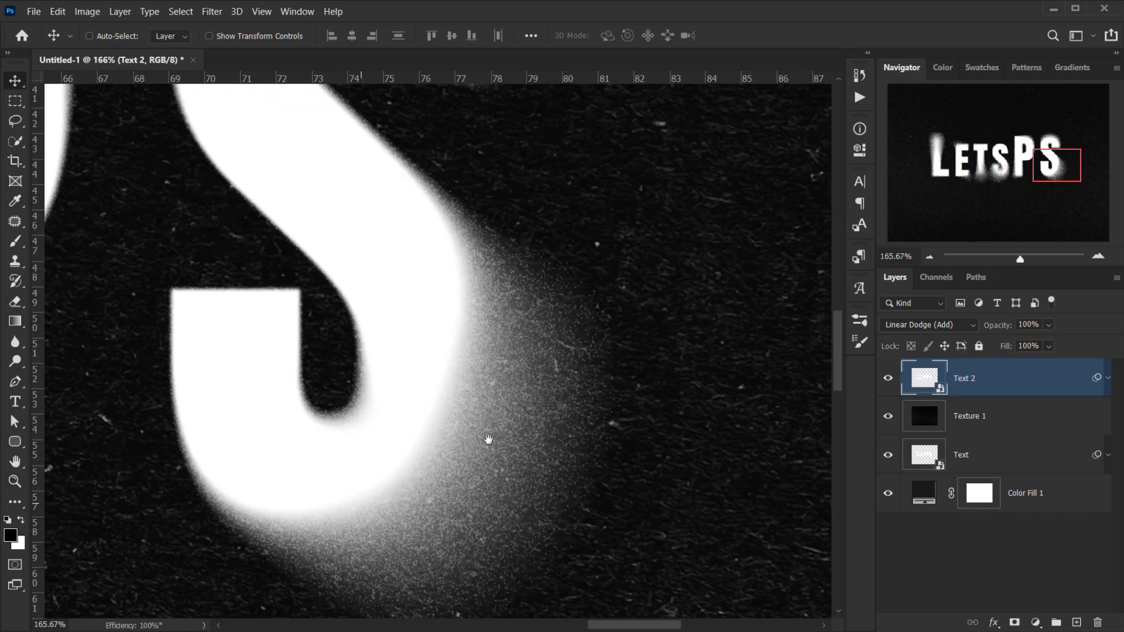
{"action": "scroll", "coordinate": [477, 451], "scroll_direction": "down", "scroll_amount": 2}
{"action": "left_click_drag", "start_coordinate": [421, 389], "coordinate": [640, 423]}
{"action": "scroll", "coordinate": [339, 447], "scroll_direction": "down", "scroll_amount": 4}
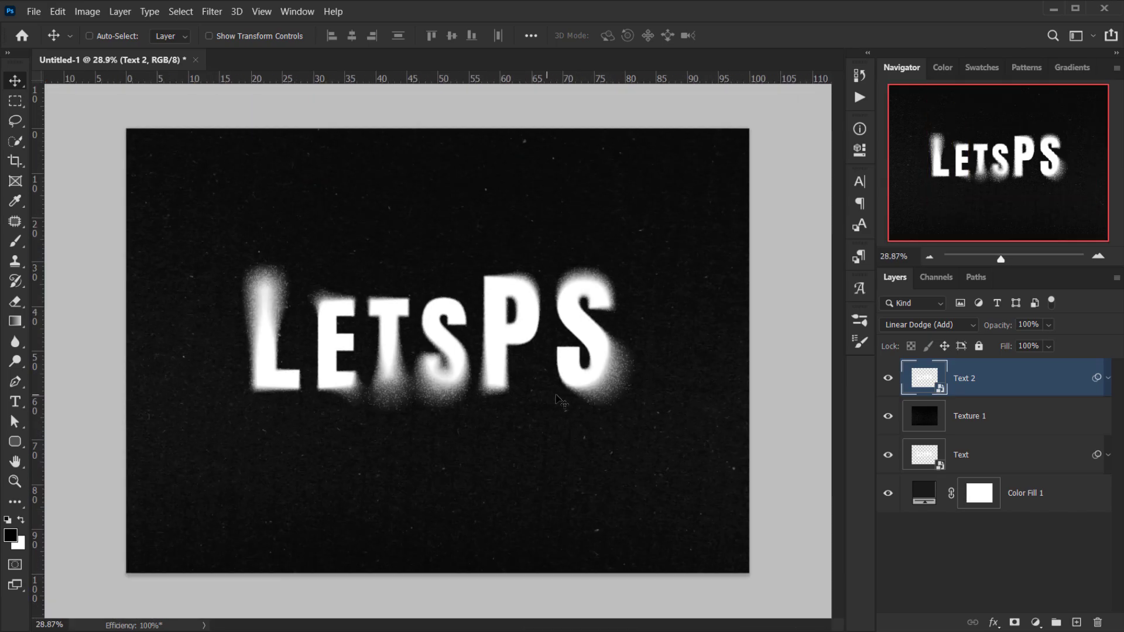
{"action": "scroll", "coordinate": [438, 348], "scroll_direction": "up", "scroll_amount": 1}
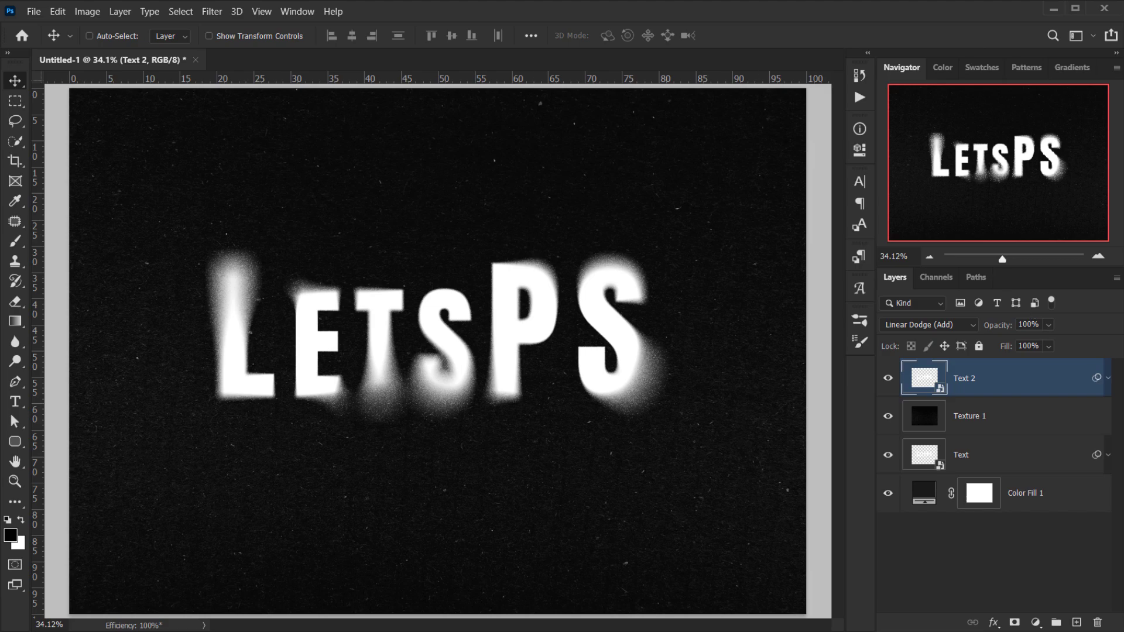
Step: Place Texture 2.png from the textures folder and stretch it to fill the canvas
{"action": "key", "text": "alt+Tab"}
{"action": "left_click_drag", "start_coordinate": [598, 244], "coordinate": [545, 570]}
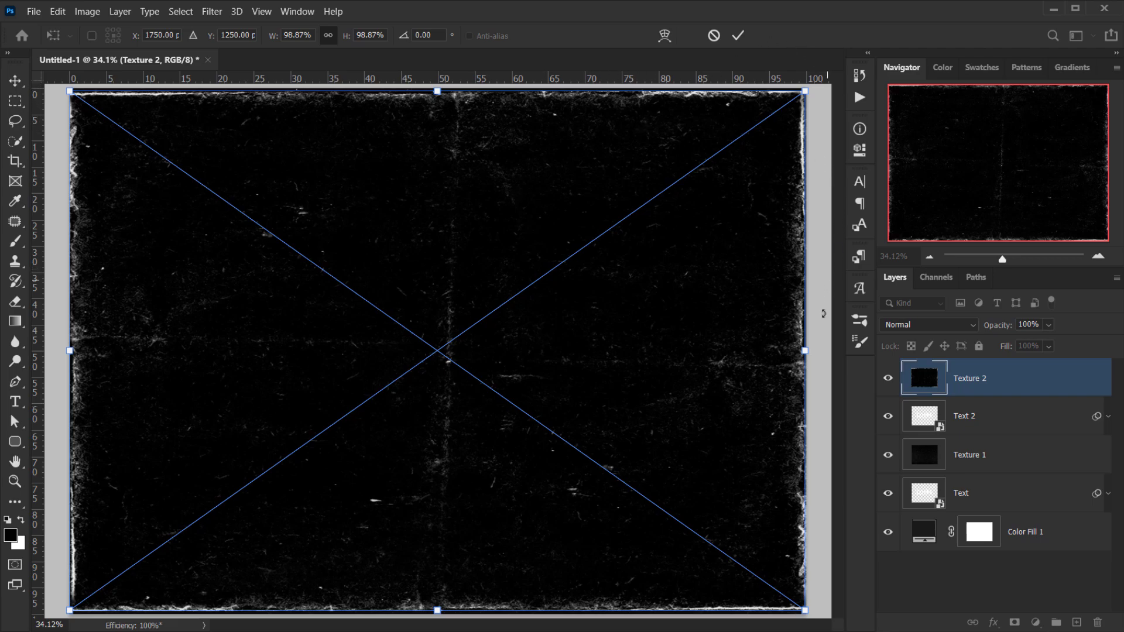
{"action": "left_click_drag", "start_coordinate": [519, 182], "coordinate": [516, 180]}
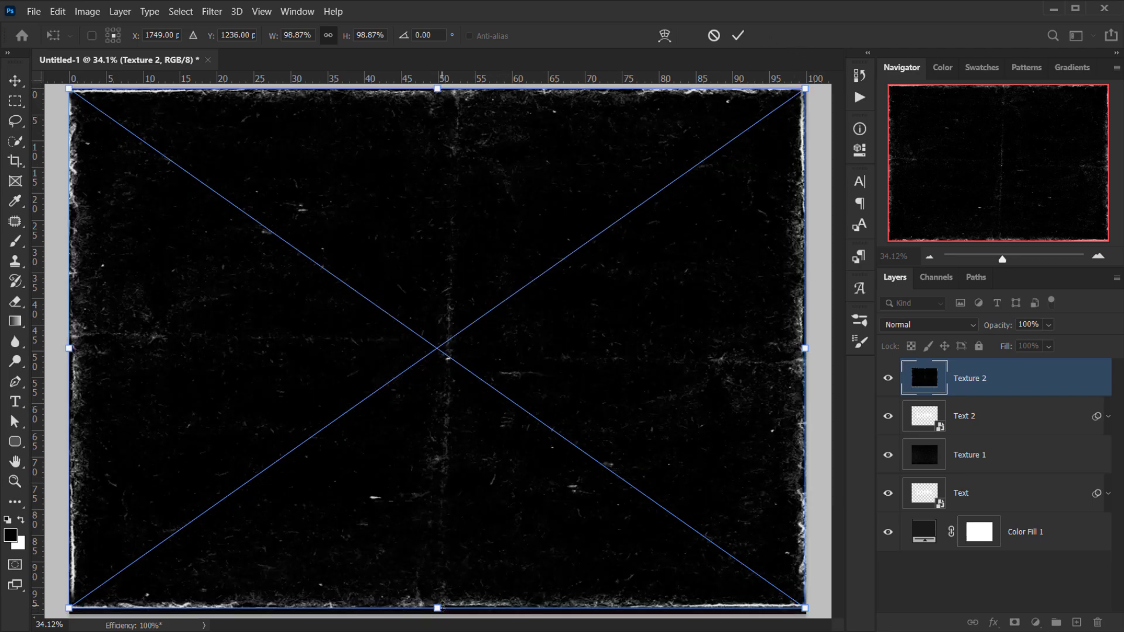
{"action": "left_click_drag", "start_coordinate": [438, 610], "coordinate": [438, 614]}
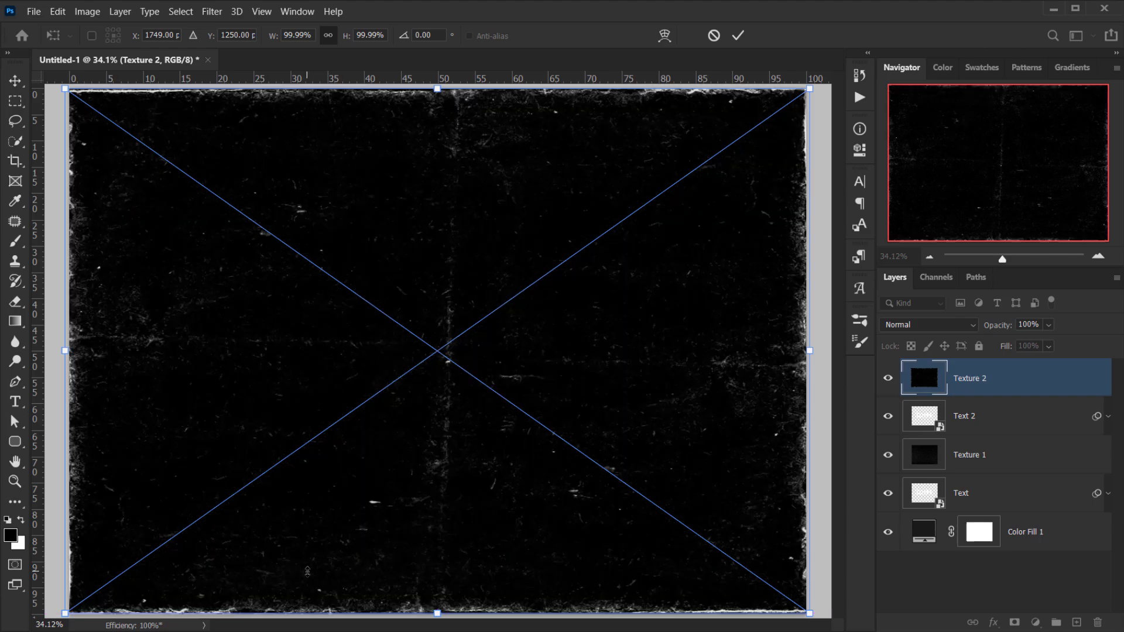
{"action": "left_click", "coordinate": [738, 35]}
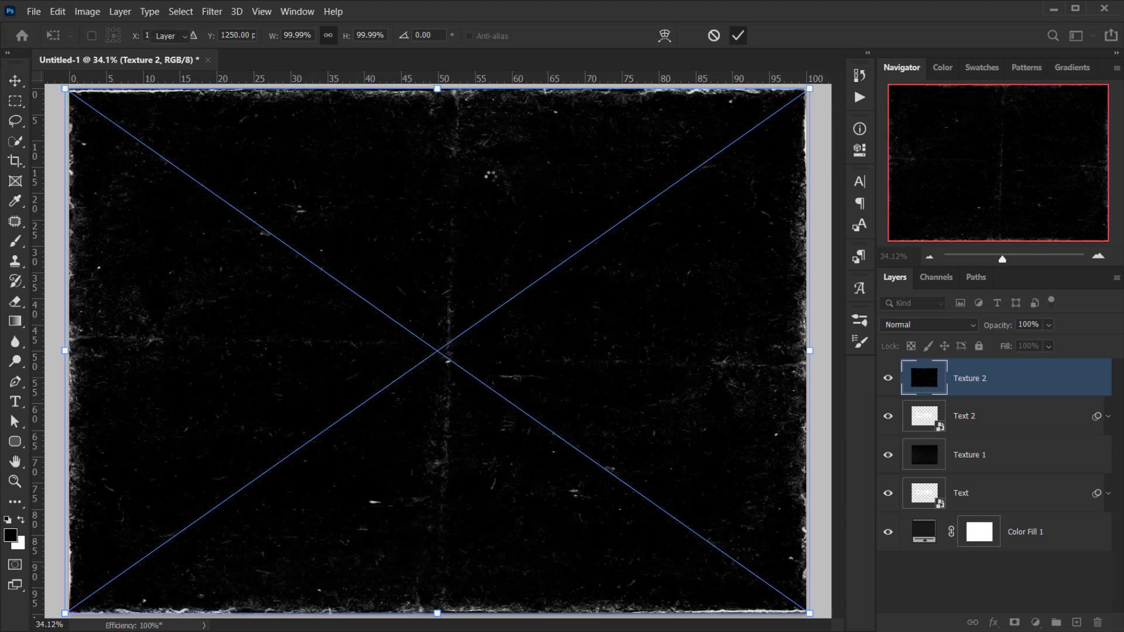
Step: Blend Texture 2 as Linear Dodge (Add) at 54% fill, then fit the image on screen
{"action": "left_click", "coordinate": [934, 327]}
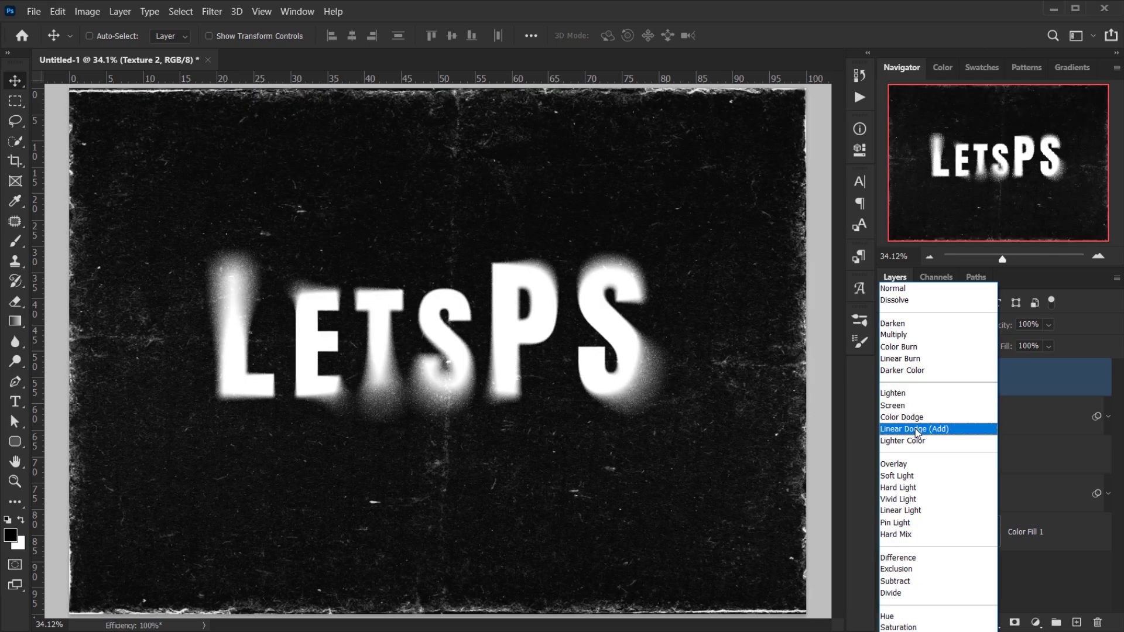
{"action": "left_click", "coordinate": [917, 430]}
{"action": "left_click_drag", "start_coordinate": [1004, 349], "coordinate": [969, 352]}
{"action": "key", "text": "Return"}
{"action": "scroll", "coordinate": [715, 351], "scroll_direction": "down", "scroll_amount": 3}
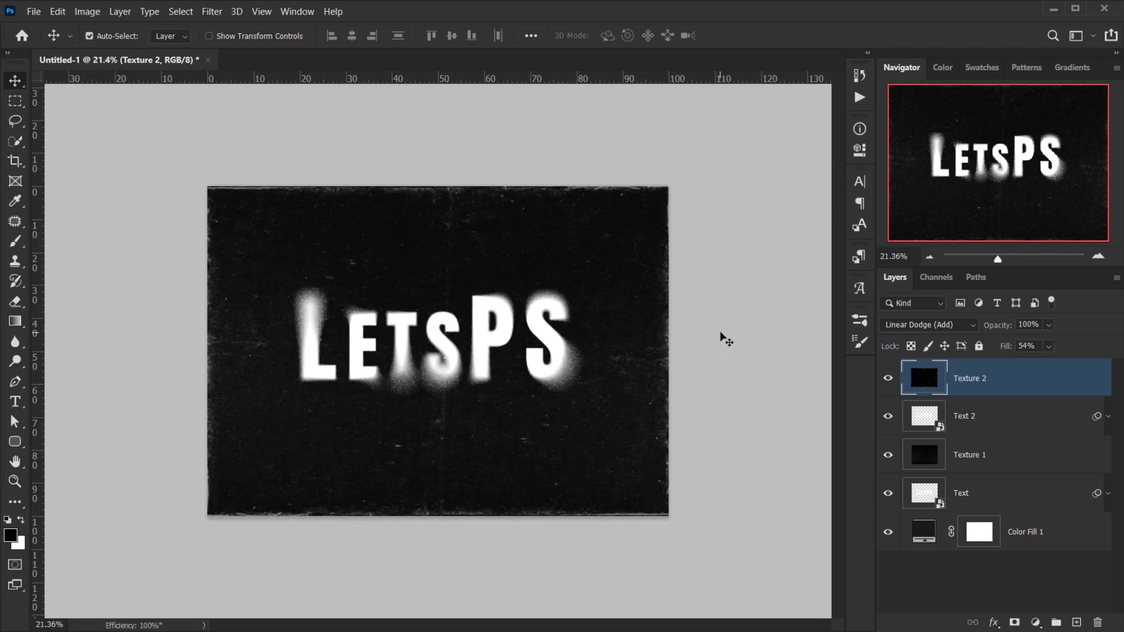
{"action": "scroll", "coordinate": [726, 340], "scroll_direction": "up", "scroll_amount": 3}
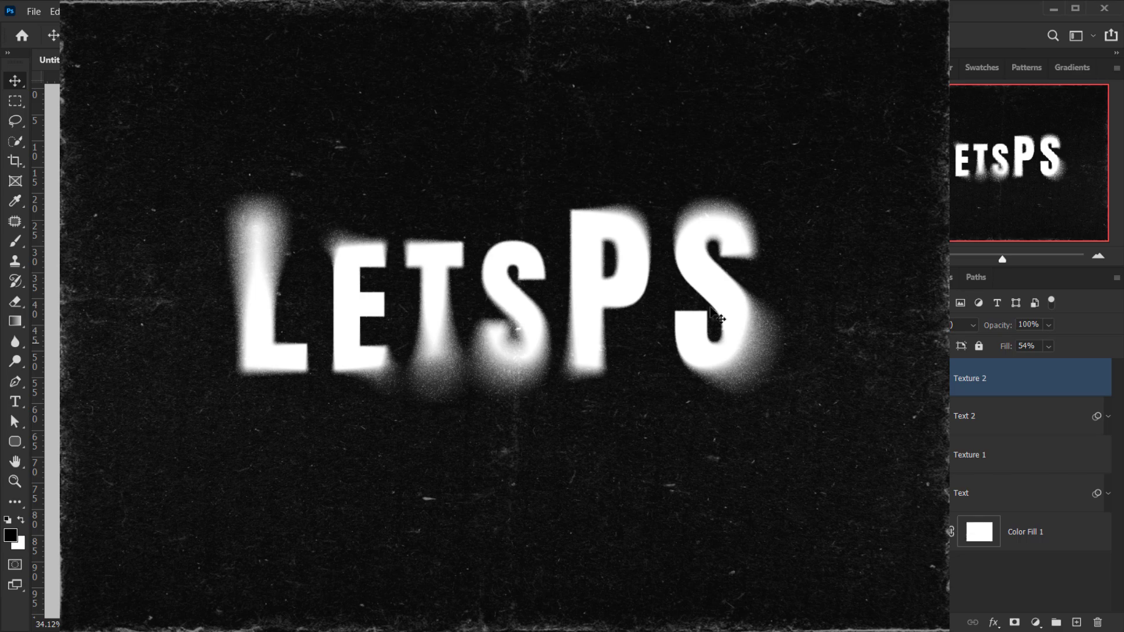
{"action": "scroll", "coordinate": [644, 354], "scroll_direction": "up", "scroll_amount": 2}
{"action": "scroll", "coordinate": [638, 371], "scroll_direction": "up", "scroll_amount": 3}
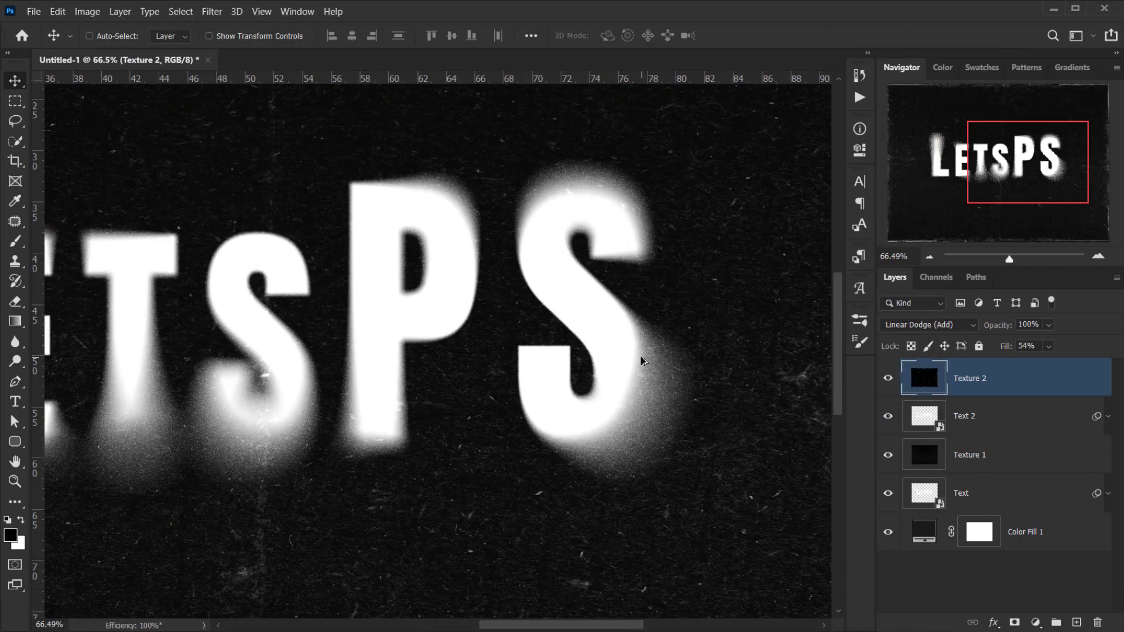
{"action": "scroll", "coordinate": [535, 361], "scroll_direction": "right", "scroll_amount": 2}
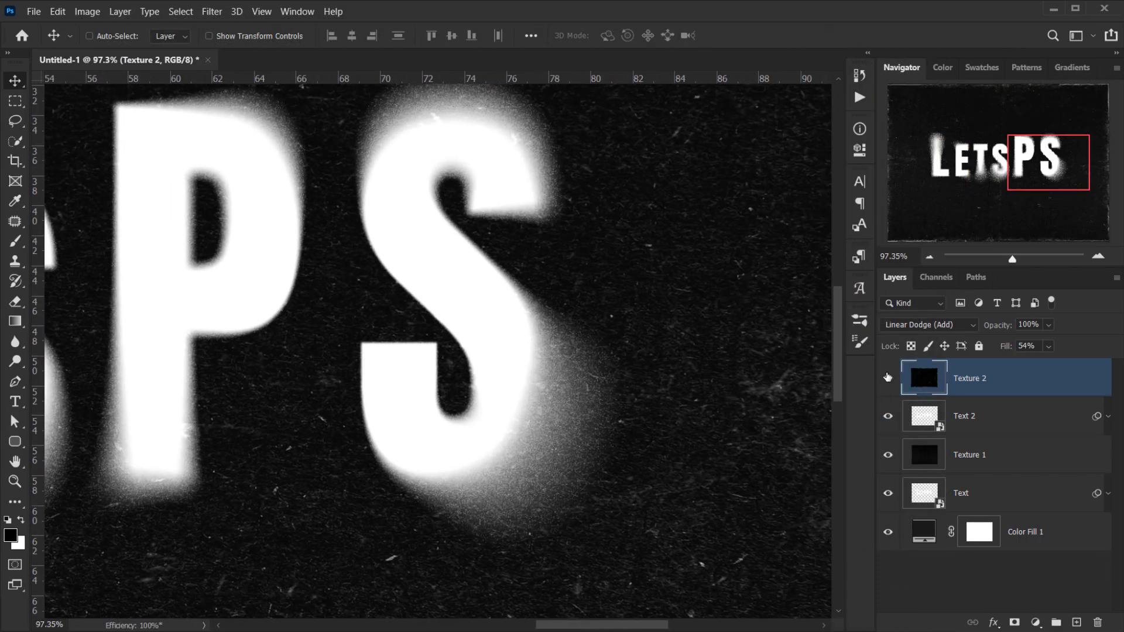
{"action": "key", "text": "ctrl+0"}
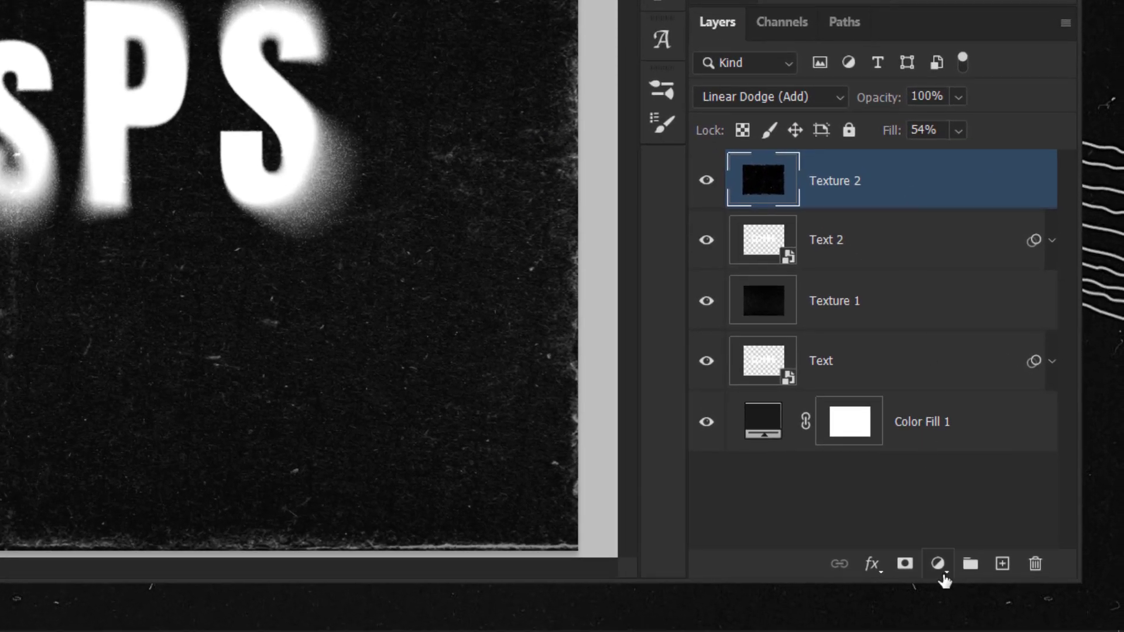
Step: Add a Gradient Map adjustment layer and open its Foreground to Background gradient for editing
{"action": "left_click", "coordinate": [943, 578]}
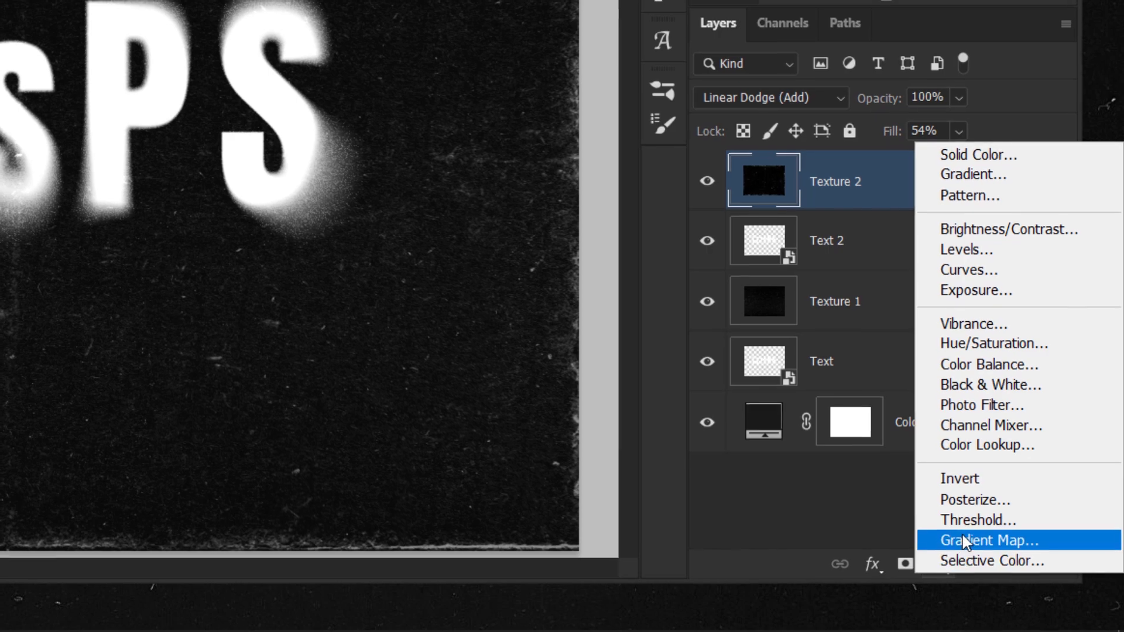
{"action": "left_click", "coordinate": [986, 537]}
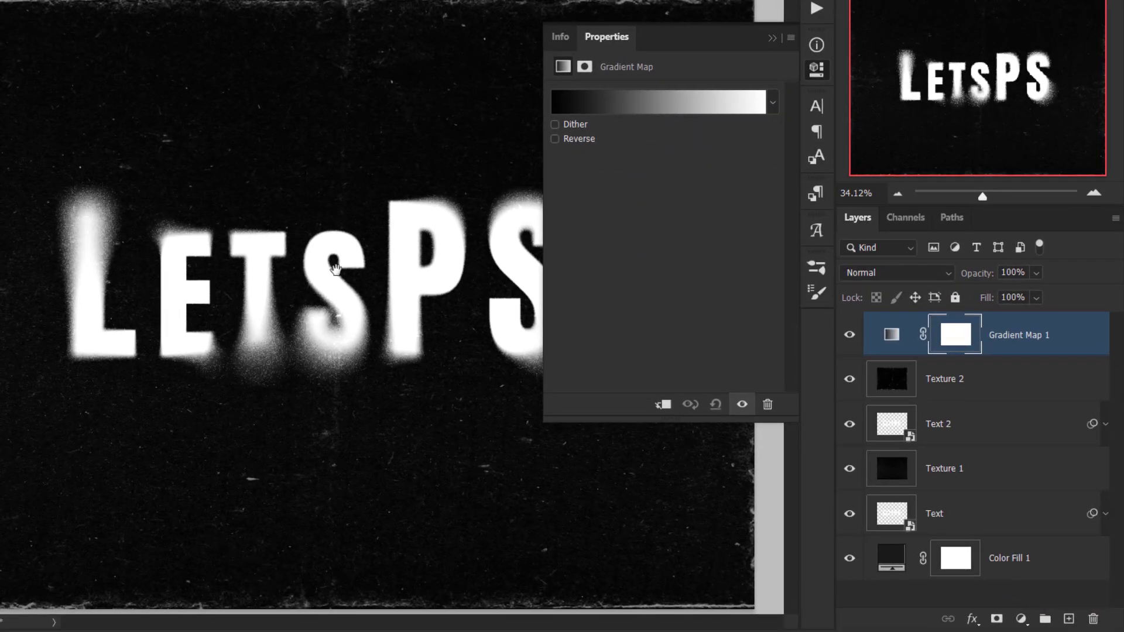
{"action": "scroll", "coordinate": [338, 293], "scroll_direction": "up", "scroll_amount": 2}
{"action": "left_click_drag", "start_coordinate": [418, 189], "coordinate": [251, 140]}
{"action": "scroll", "coordinate": [233, 218], "scroll_direction": "down", "scroll_amount": 1}
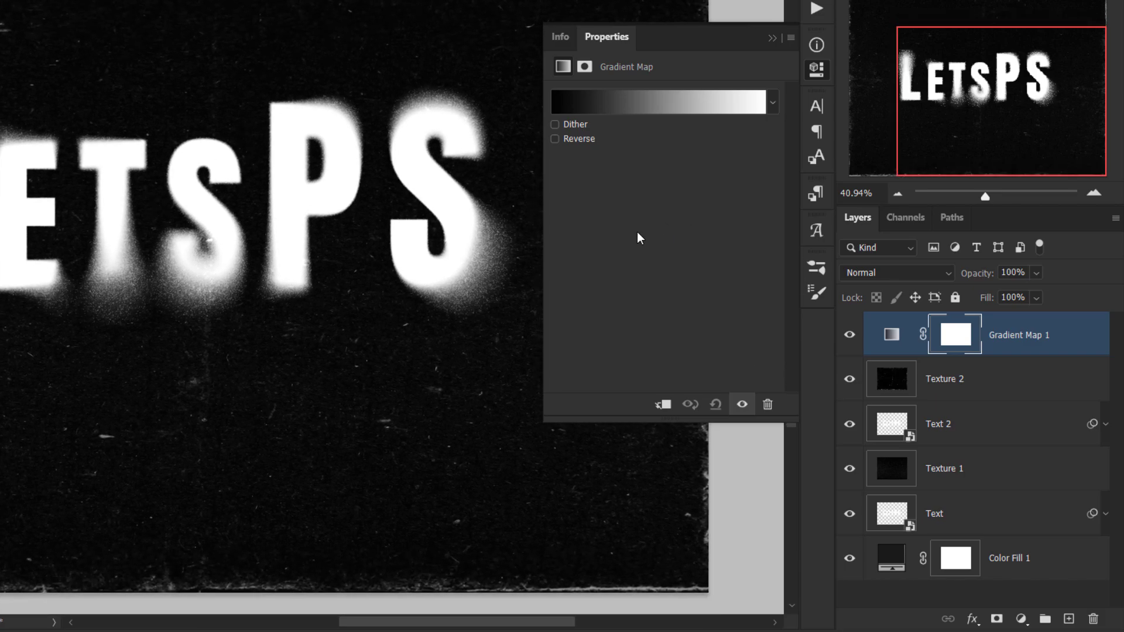
{"action": "left_click", "coordinate": [615, 103]}
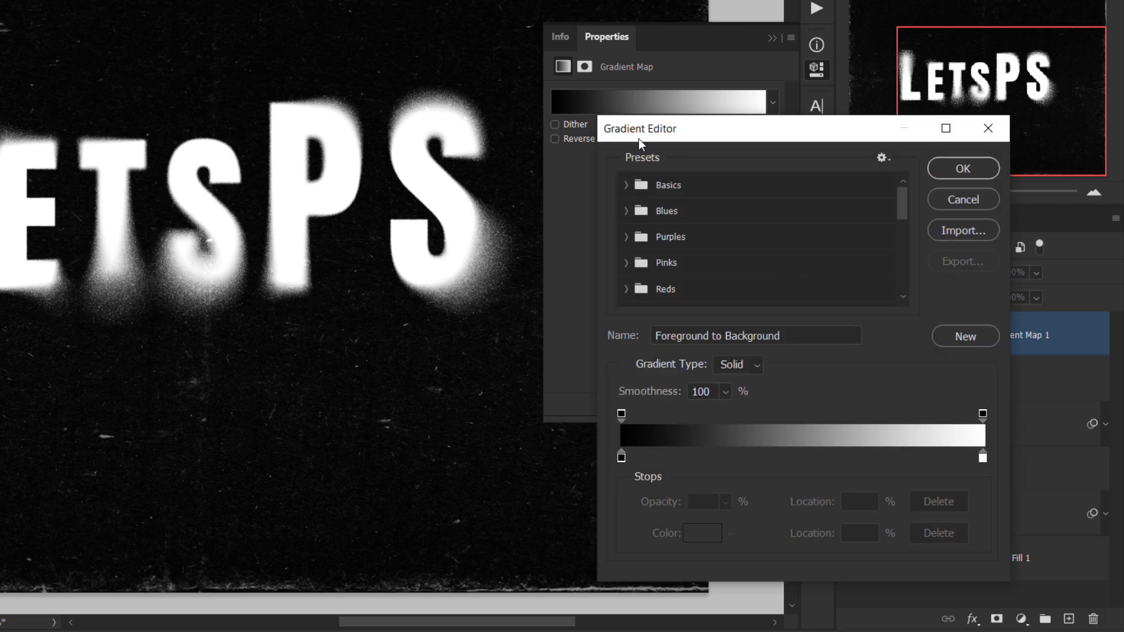
Step: Select the black start stop and add a new colour stop at about 25%
{"action": "left_click_drag", "start_coordinate": [652, 133], "coordinate": [681, 97]}
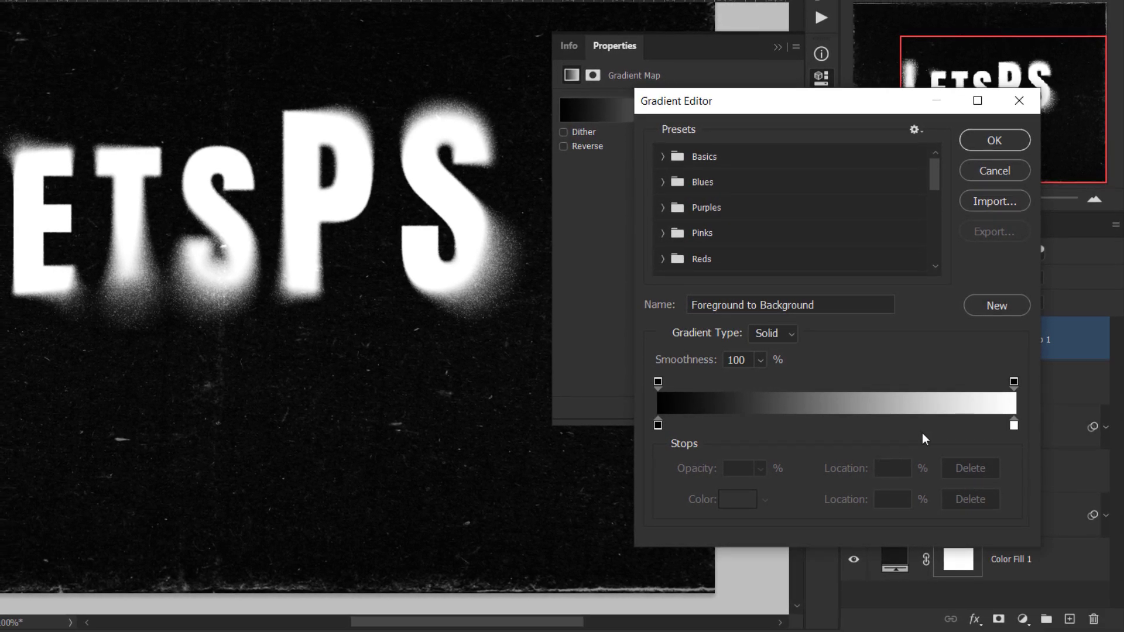
{"action": "left_click", "coordinate": [658, 425]}
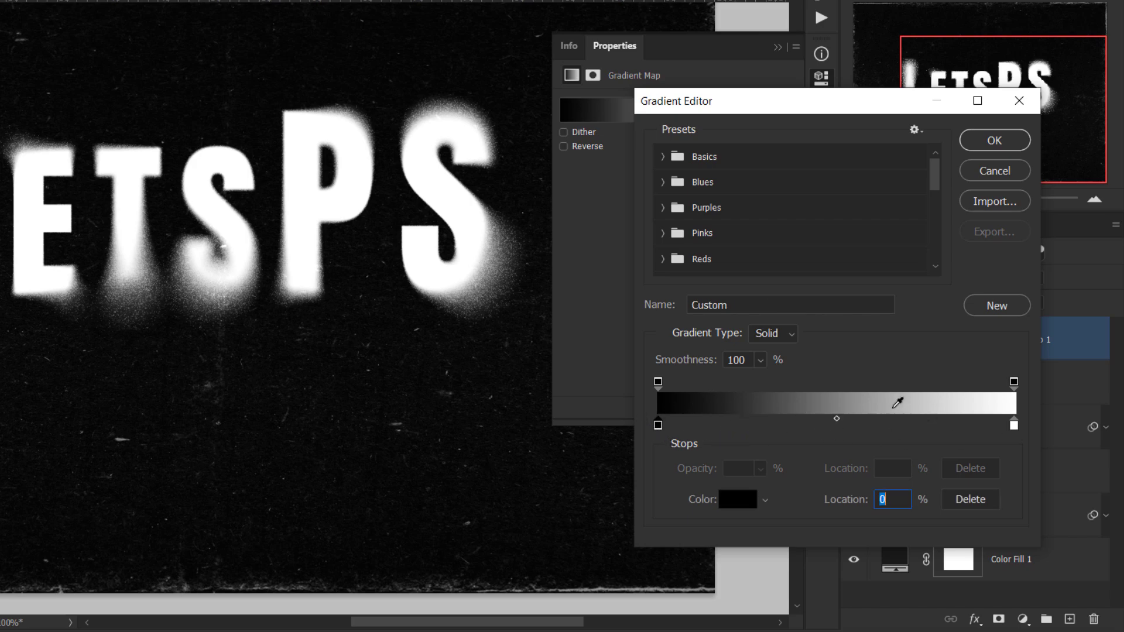
{"action": "left_click_drag", "start_coordinate": [745, 424], "coordinate": [749, 425]}
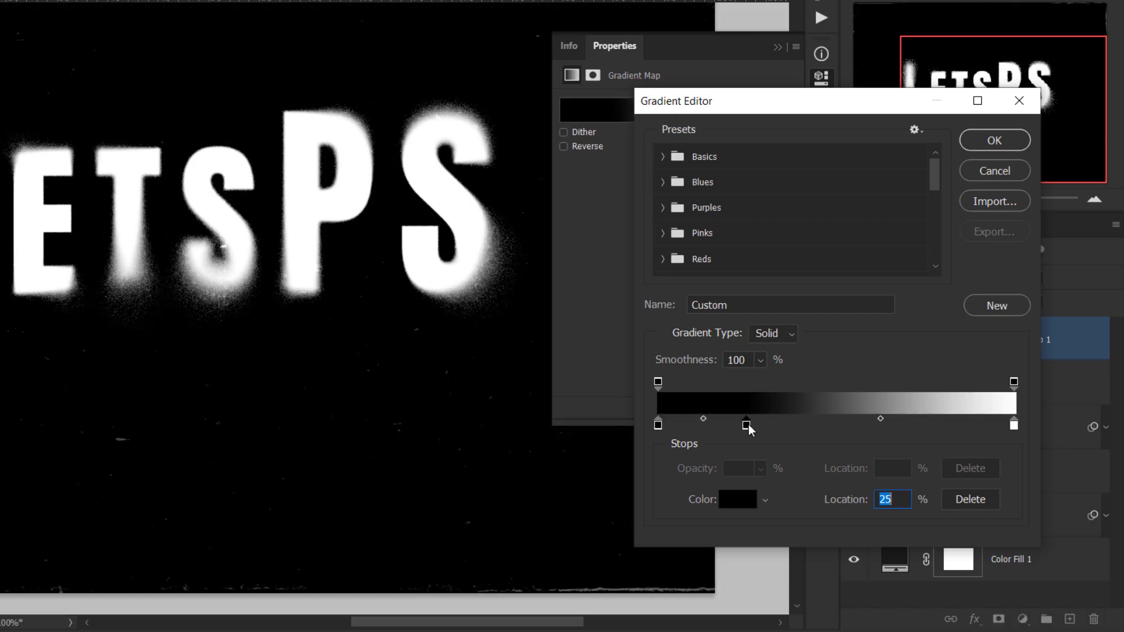
Step: Set the new stop's colour to dark navy #2c3243 in the Color Picker
{"action": "left_click", "coordinate": [736, 502]}
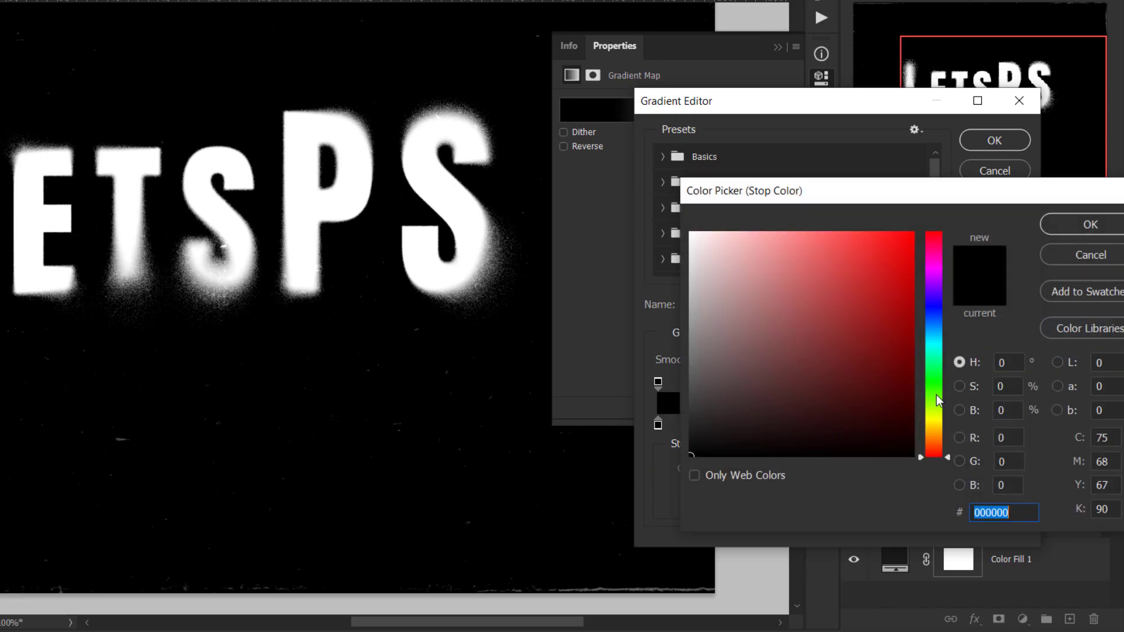
{"action": "left_click_drag", "start_coordinate": [942, 343], "coordinate": [936, 316]}
{"action": "left_click", "coordinate": [765, 414]}
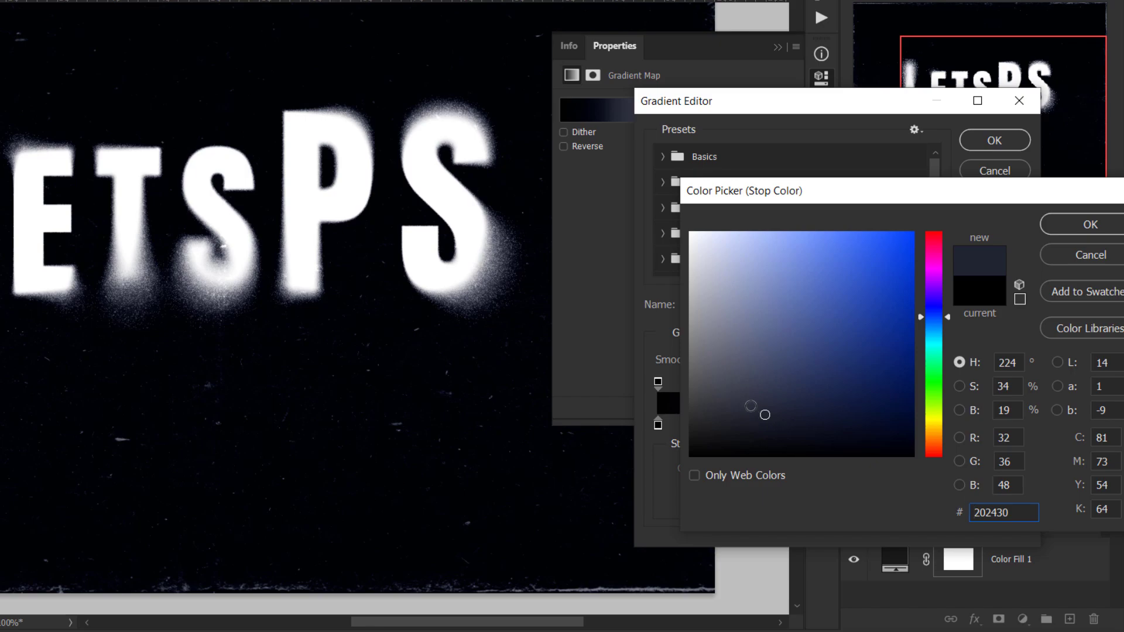
{"action": "mouse_move", "coordinate": [735, 413]}
{"action": "left_mouse_down"}
{"action": "mouse_move", "coordinate": [733, 397]}
{"action": "mouse_move", "coordinate": [728, 412]}
{"action": "left_mouse_up"}
{"action": "left_click", "coordinate": [728, 411]}
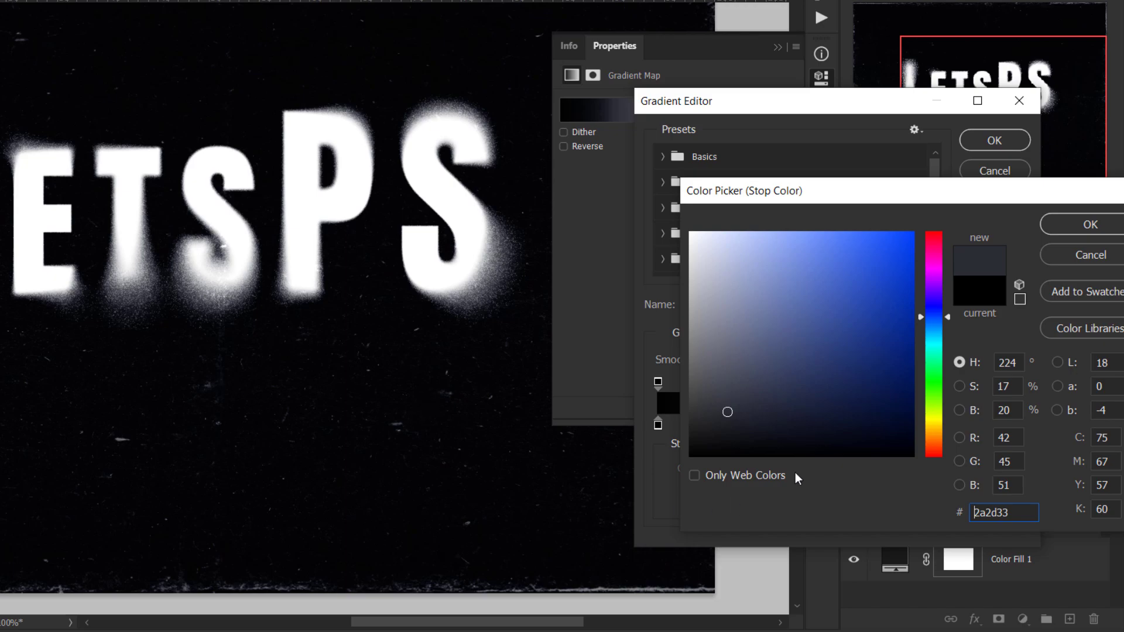
{"action": "left_click", "coordinate": [736, 409]}
{"action": "left_click", "coordinate": [748, 404]}
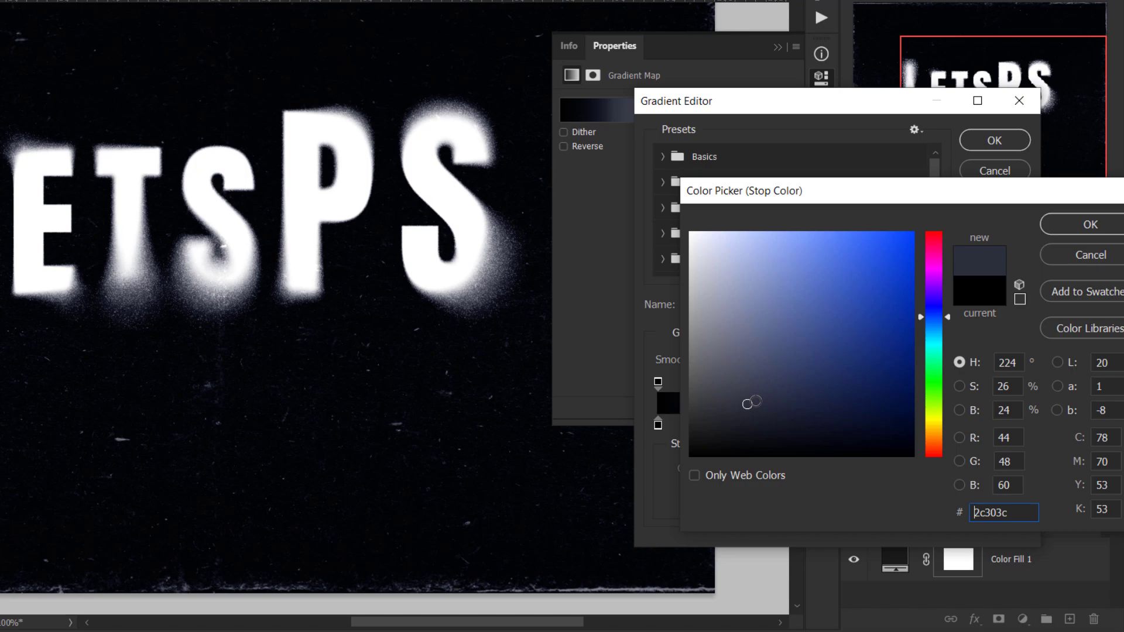
{"action": "left_click", "coordinate": [766, 393]}
{"action": "left_click", "coordinate": [766, 398]}
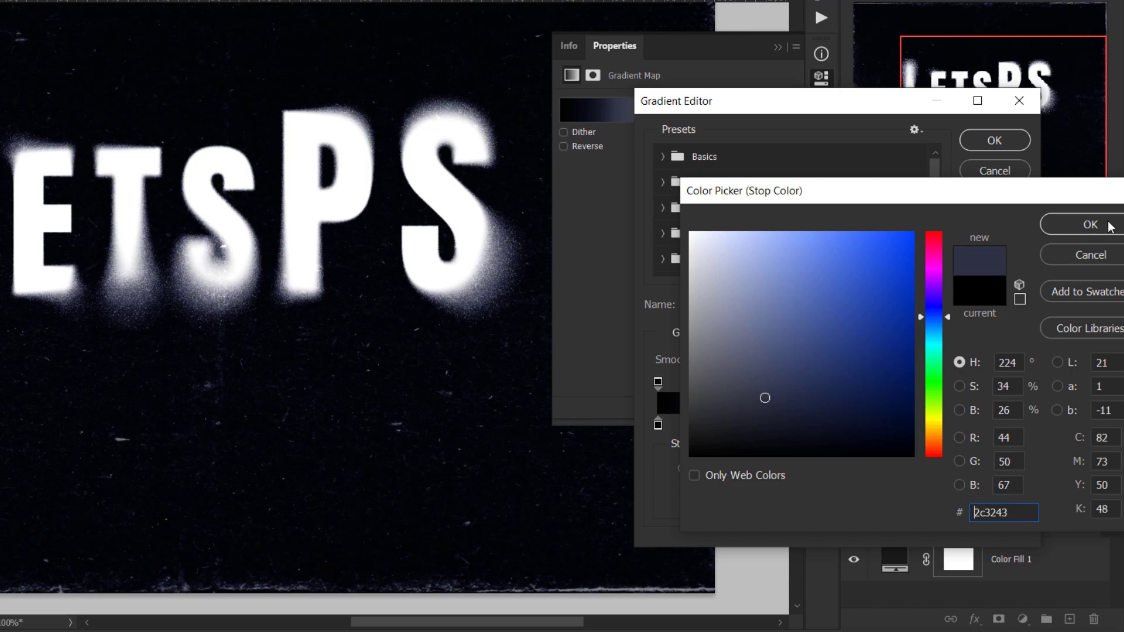
{"action": "left_click", "coordinate": [1110, 225]}
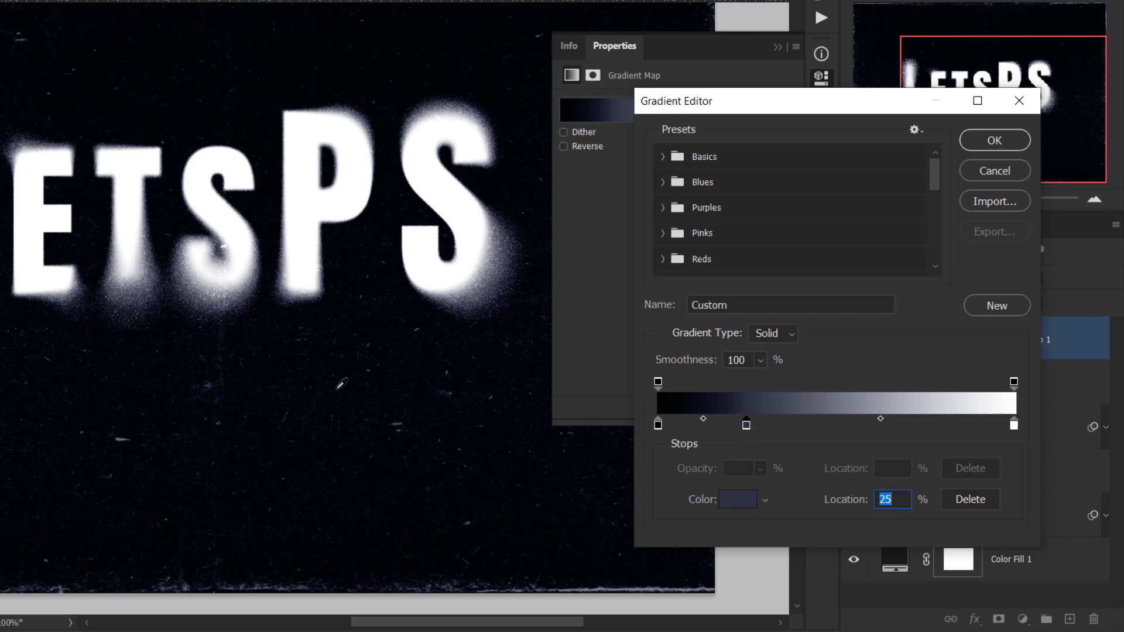
Step: Reposition the navy stop, settling it at about 22-25% along the gradient
{"action": "left_click_drag", "start_coordinate": [747, 423], "coordinate": [716, 424]}
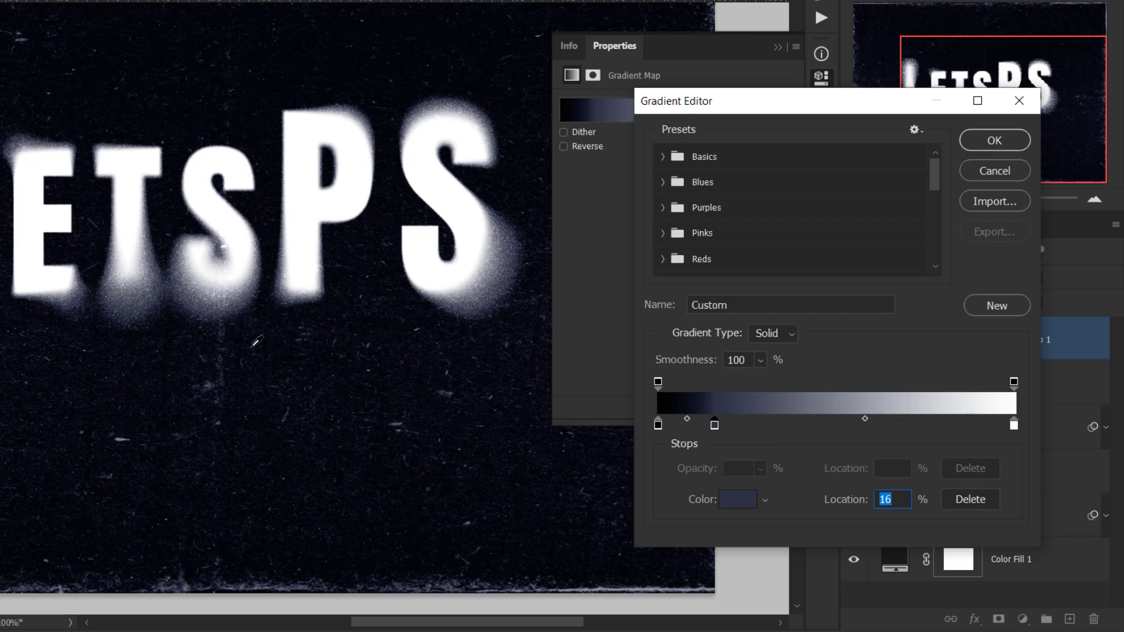
{"action": "left_click_drag", "start_coordinate": [714, 424], "coordinate": [754, 426]}
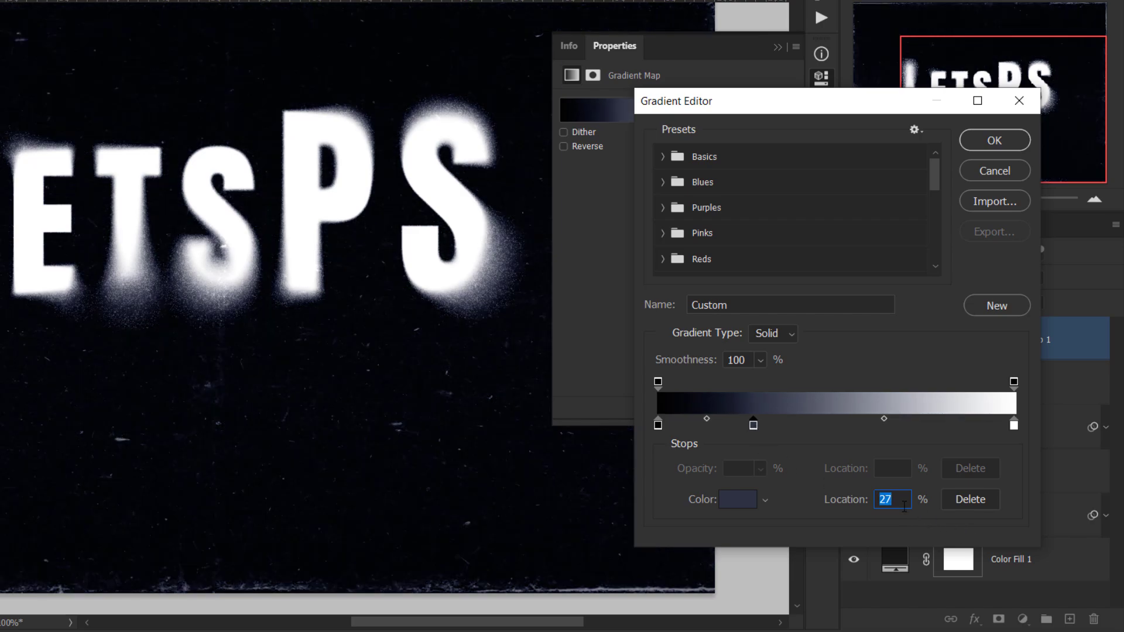
{"action": "mouse_move", "coordinate": [753, 426]}
{"action": "left_mouse_down"}
{"action": "mouse_move", "coordinate": [737, 427]}
{"action": "mouse_move", "coordinate": [747, 424]}
{"action": "left_mouse_up"}
Step: Add a stop at 65% and colour it teal #67e4ce
{"action": "left_click", "coordinate": [892, 427]}
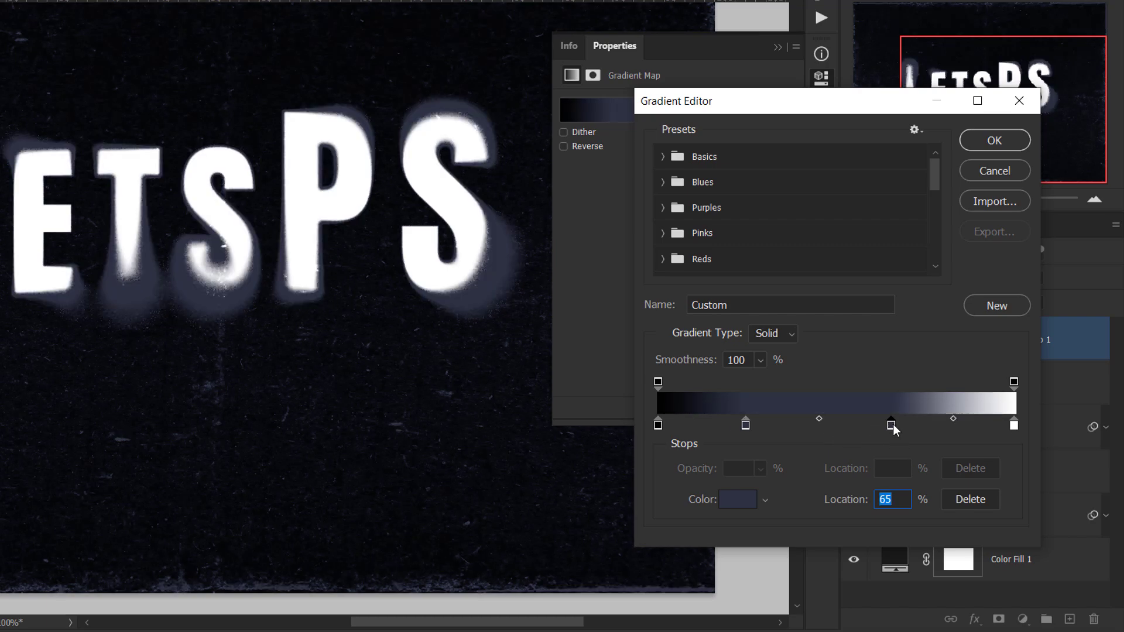
{"action": "double_click", "coordinate": [891, 425]}
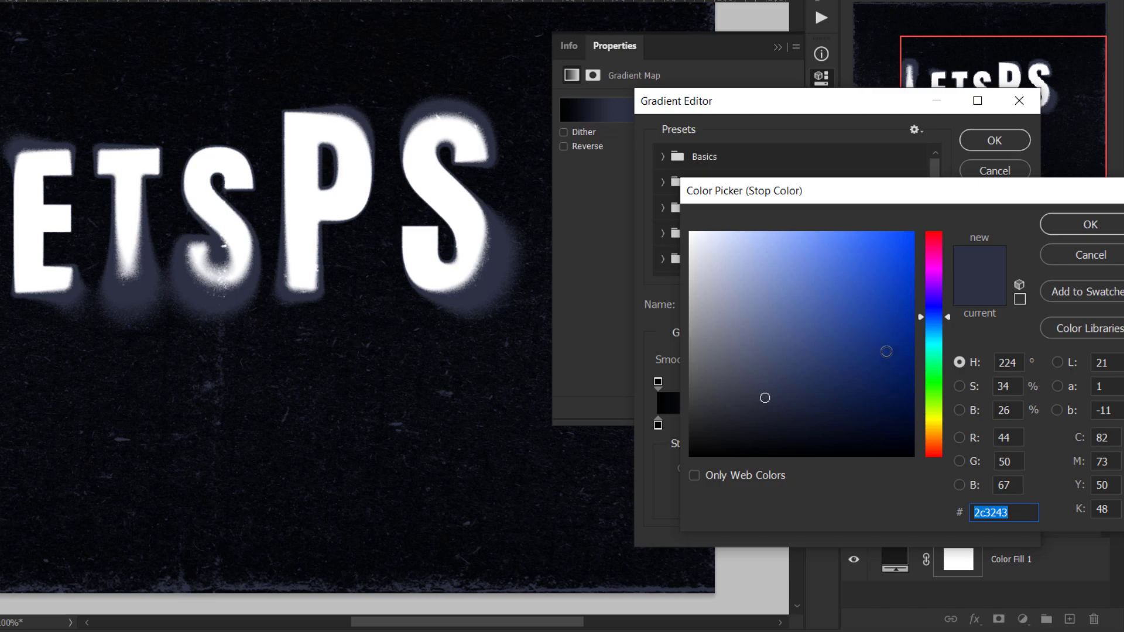
{"action": "type", "text": "3f6ae5"}
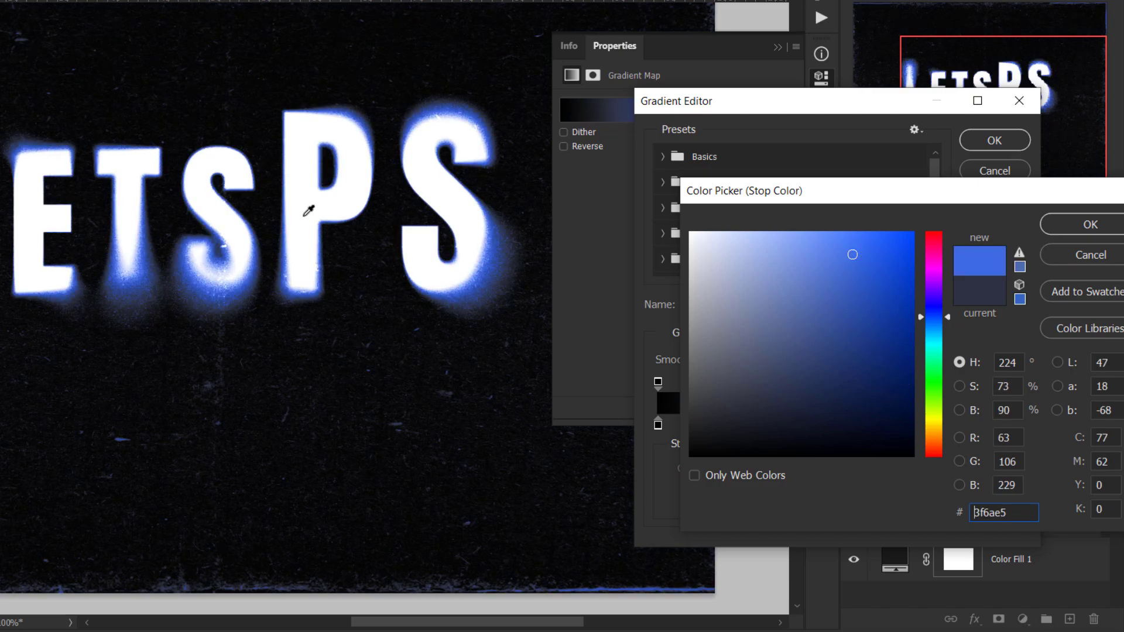
{"action": "left_click", "coordinate": [936, 329]}
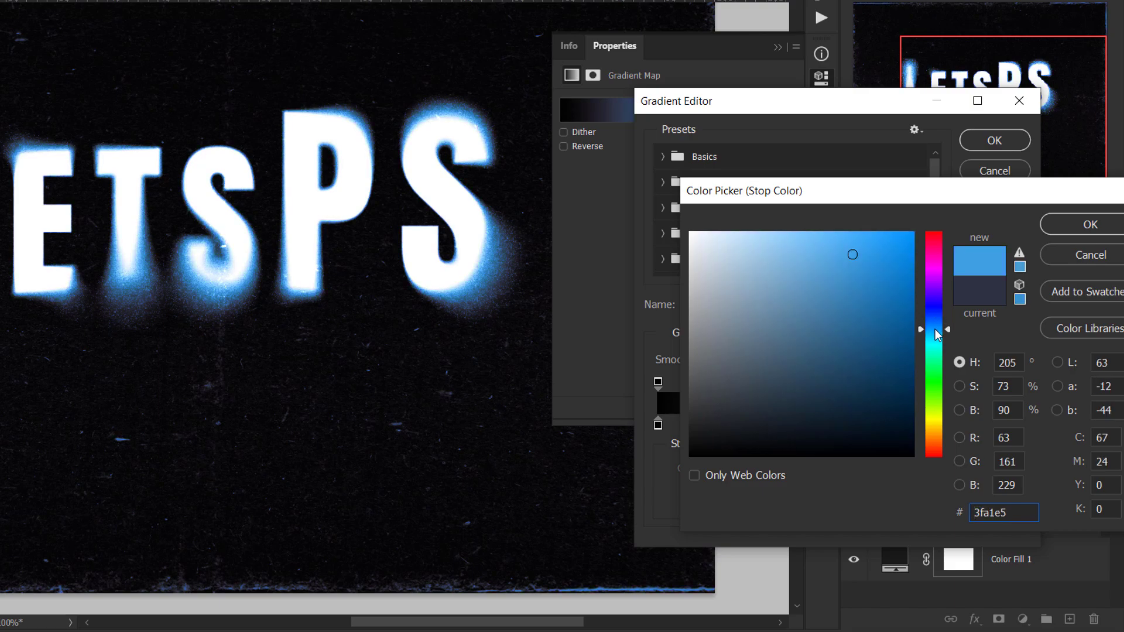
{"action": "left_click", "coordinate": [936, 336]}
{"action": "left_click", "coordinate": [937, 341]}
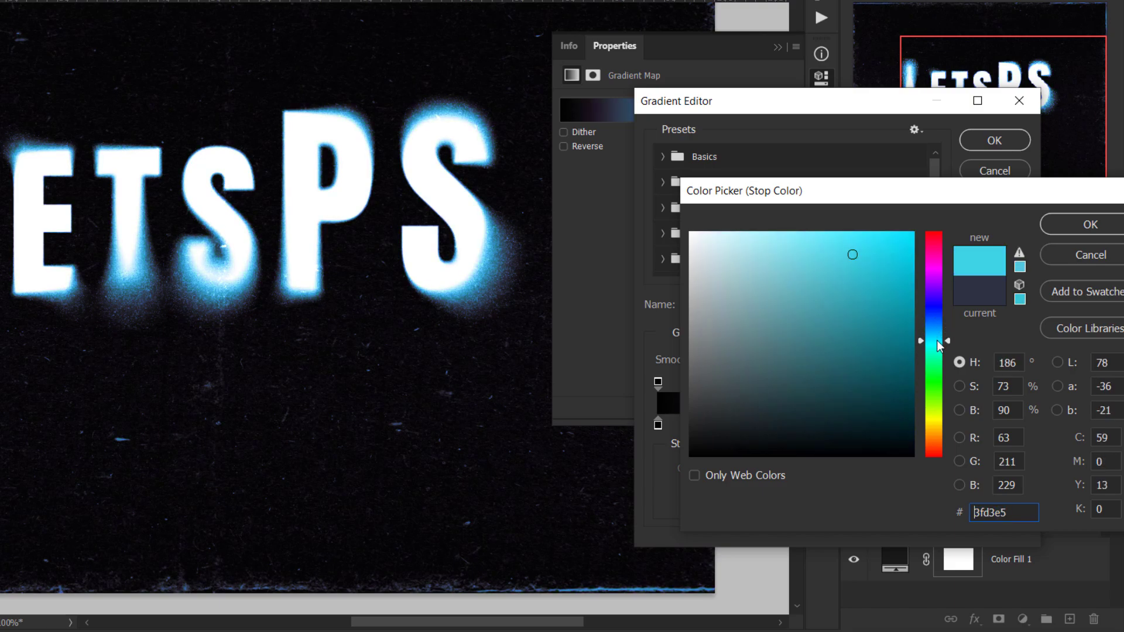
{"action": "left_click", "coordinate": [939, 350]}
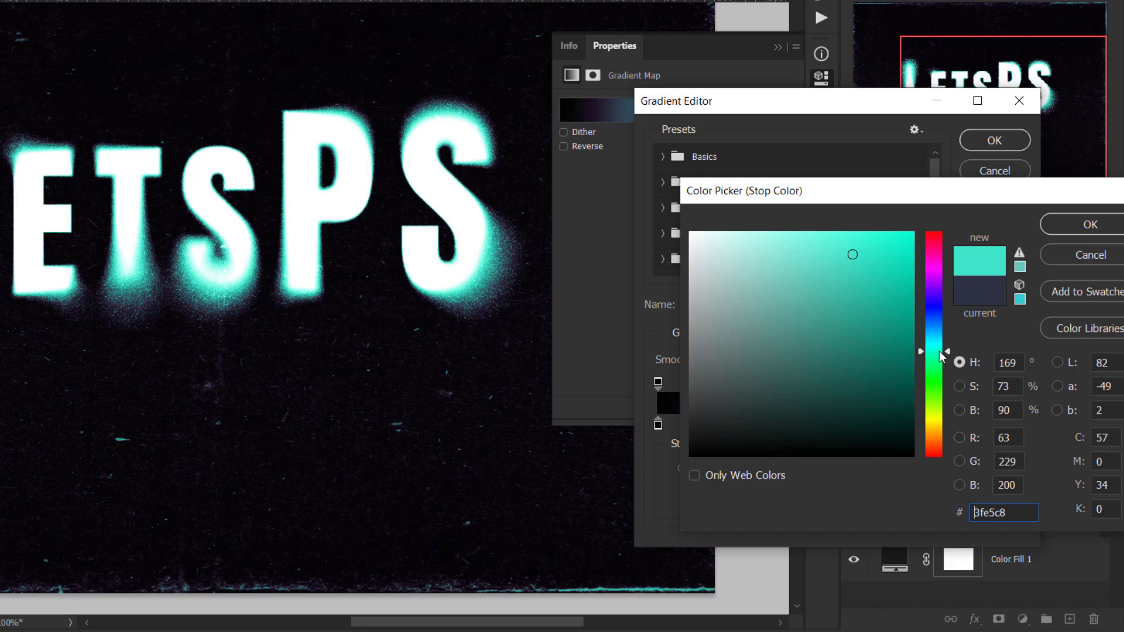
{"action": "left_click", "coordinate": [814, 255]}
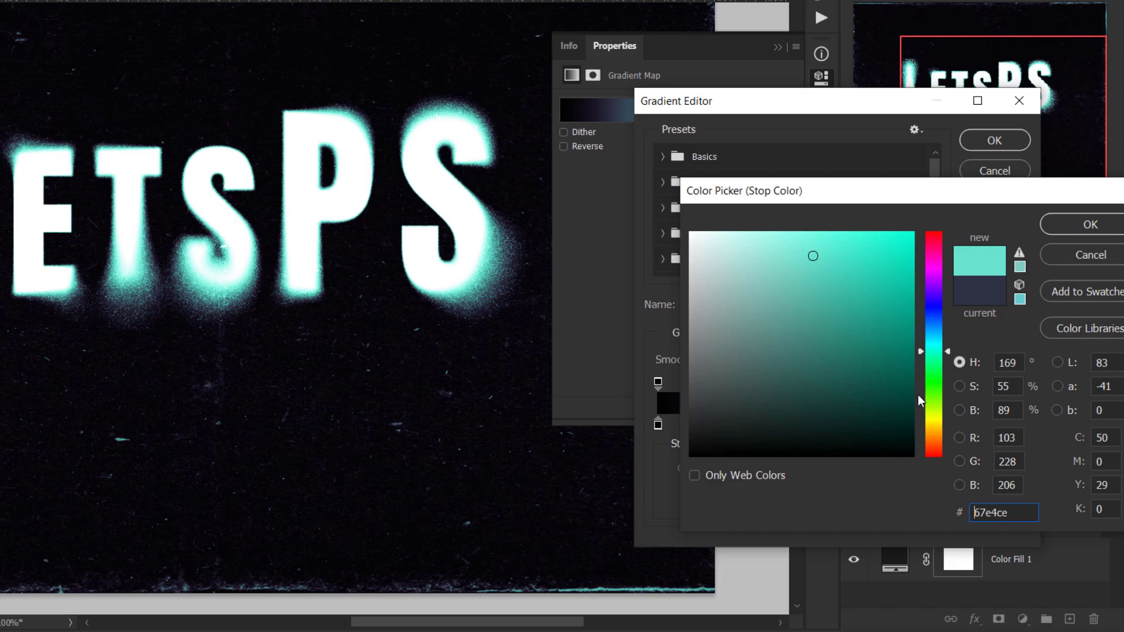
{"action": "key", "text": "Return"}
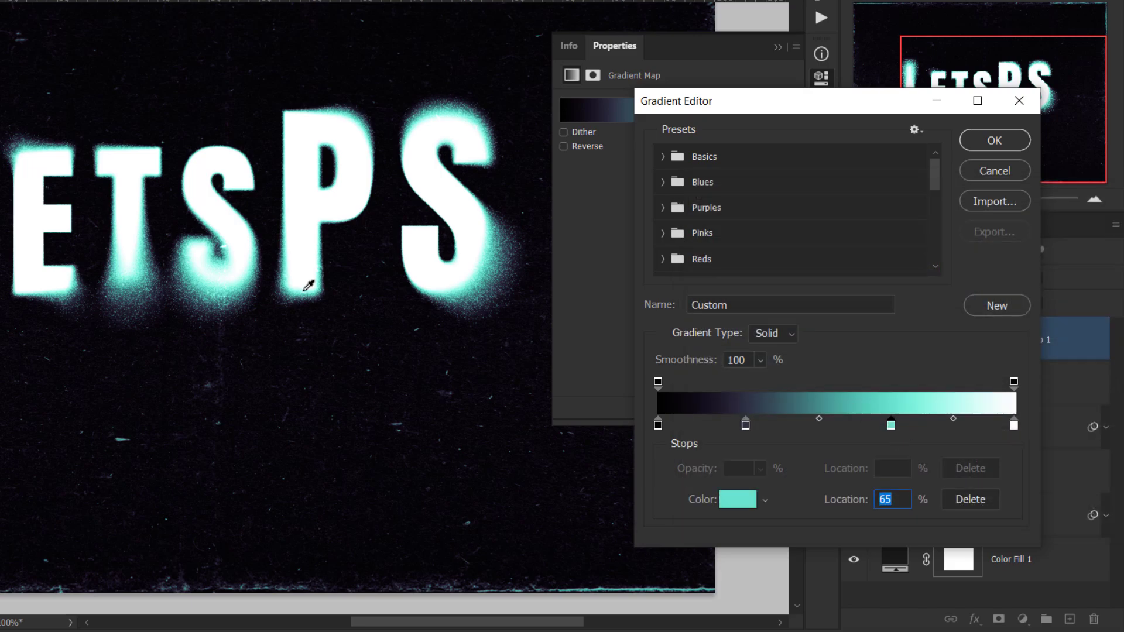
Step: Move the teal stop to about 74%, apply the gradient, and collapse the Properties panel
{"action": "left_click_drag", "start_coordinate": [891, 427], "coordinate": [925, 420]}
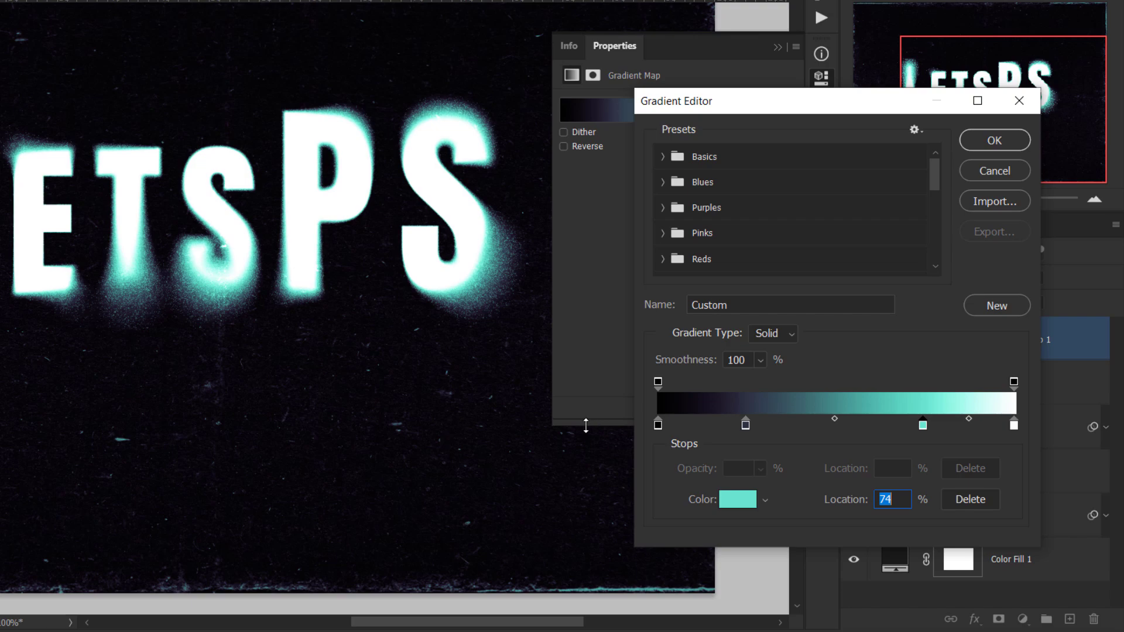
{"action": "left_click", "coordinate": [994, 140]}
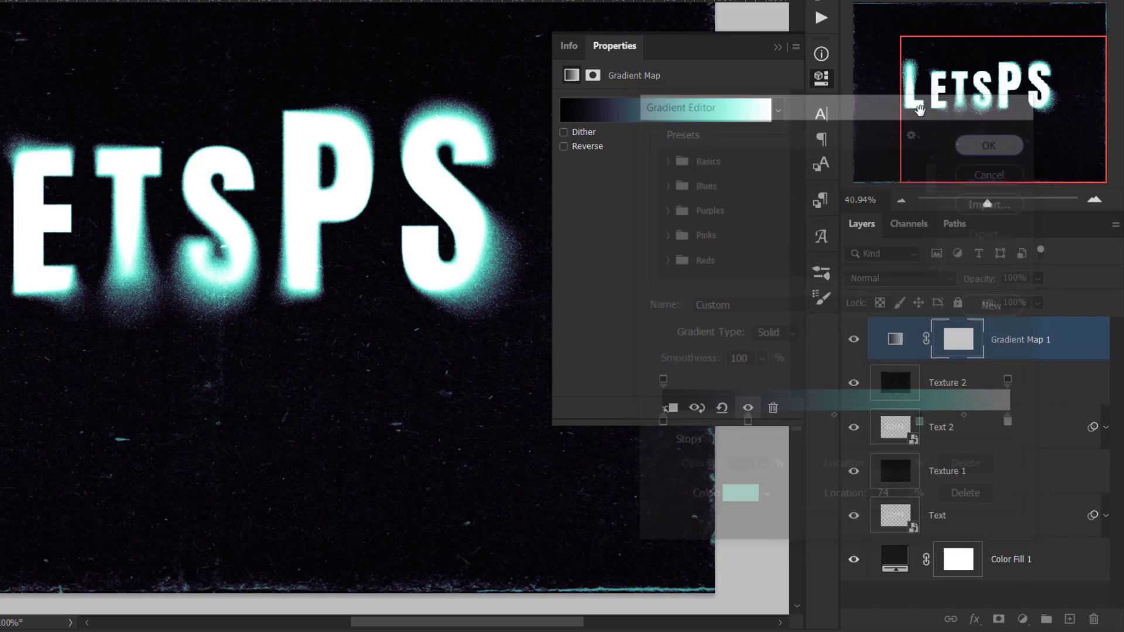
{"action": "left_click", "coordinate": [778, 46]}
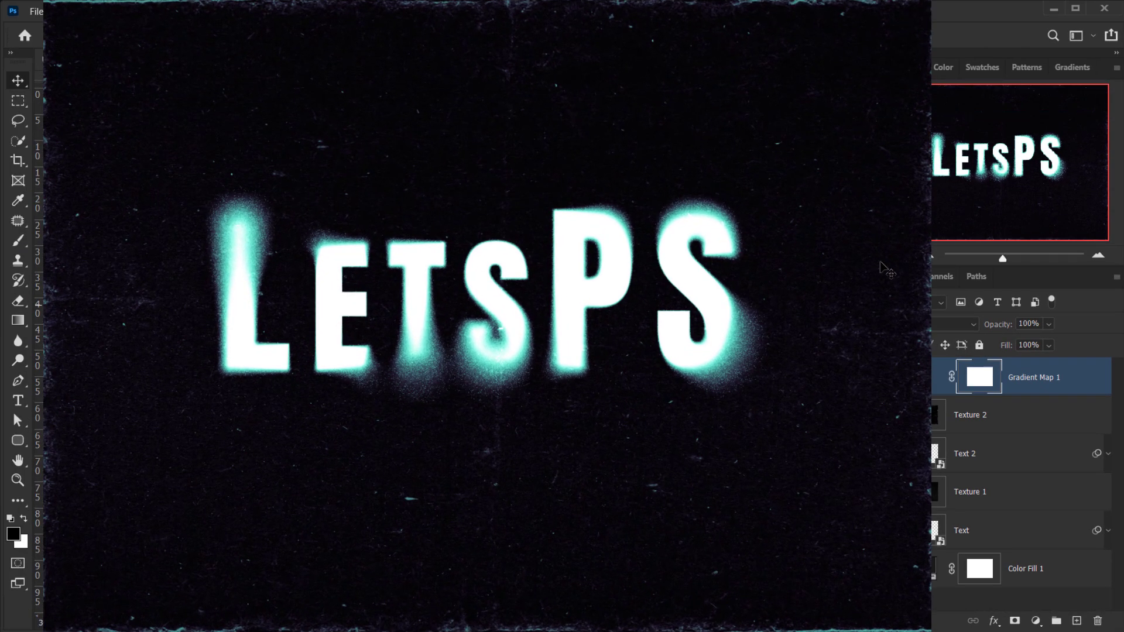